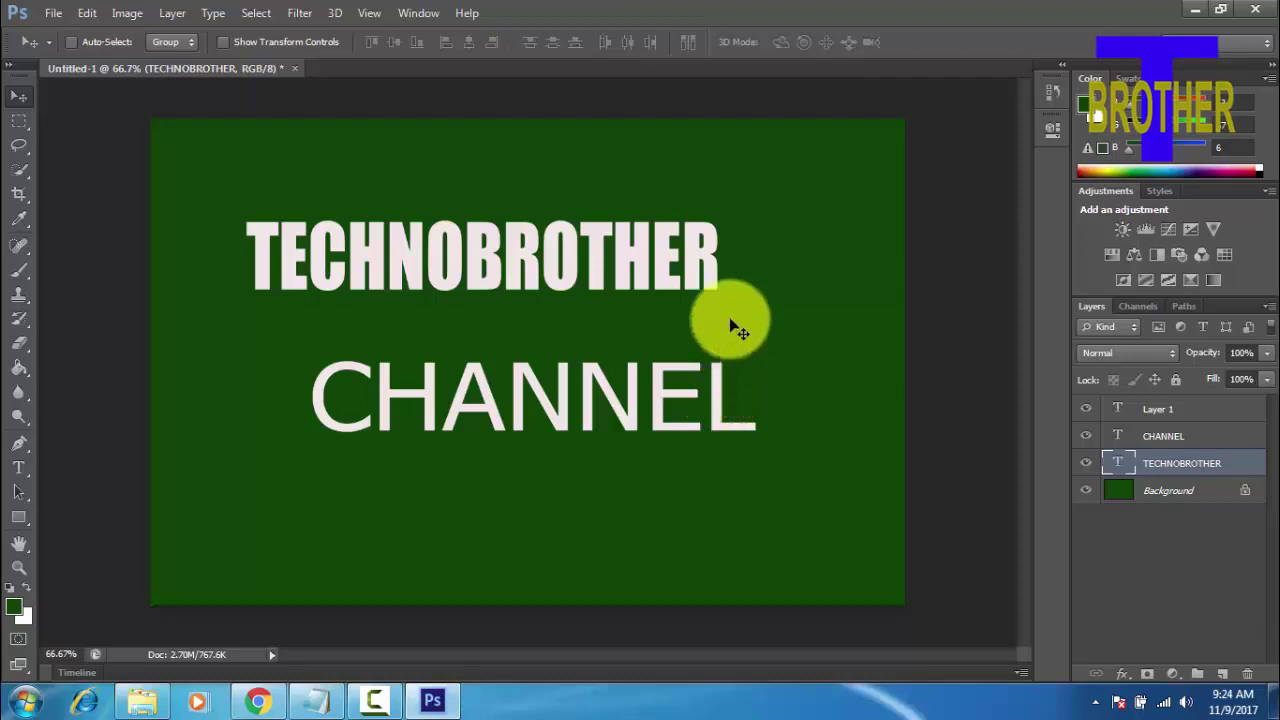
Step: Nudge TECHNOBROTHER, add an empty text layer (Layer 2), then highlight all TECHNOBROTHER letters
click(19, 468)
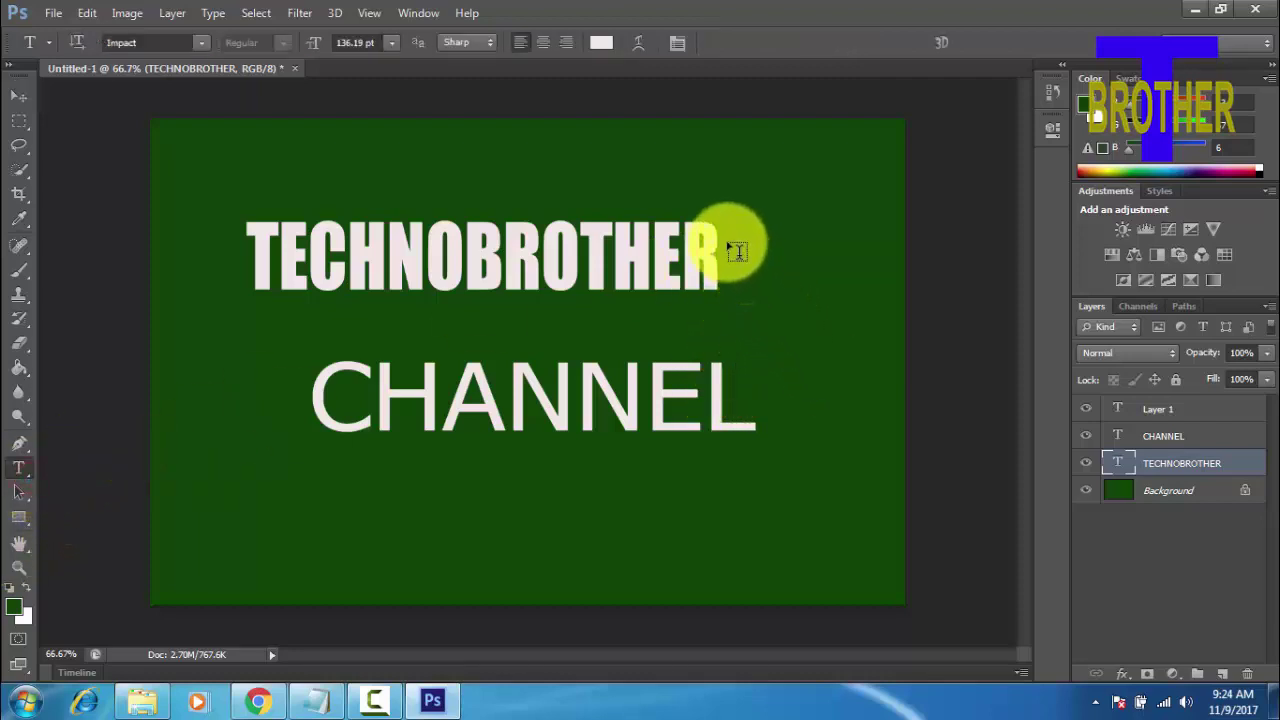
drag(708, 243, 743, 251)
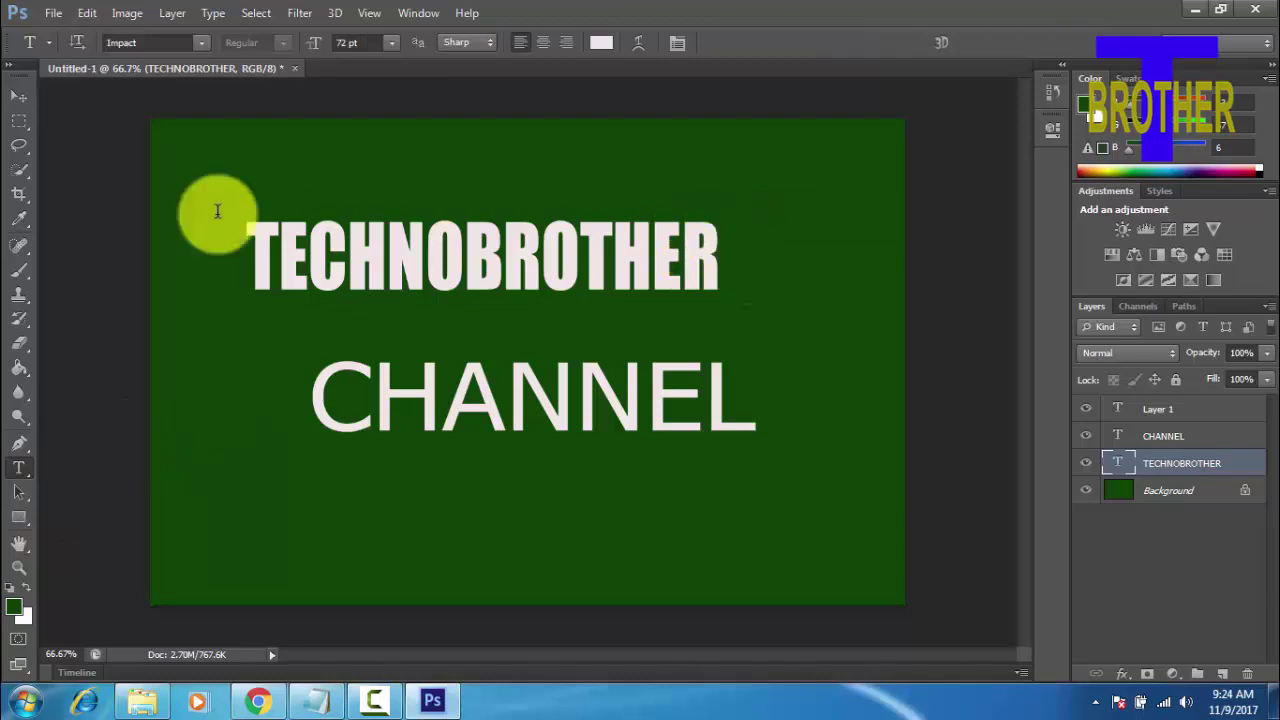
click(217, 210)
click(17, 96)
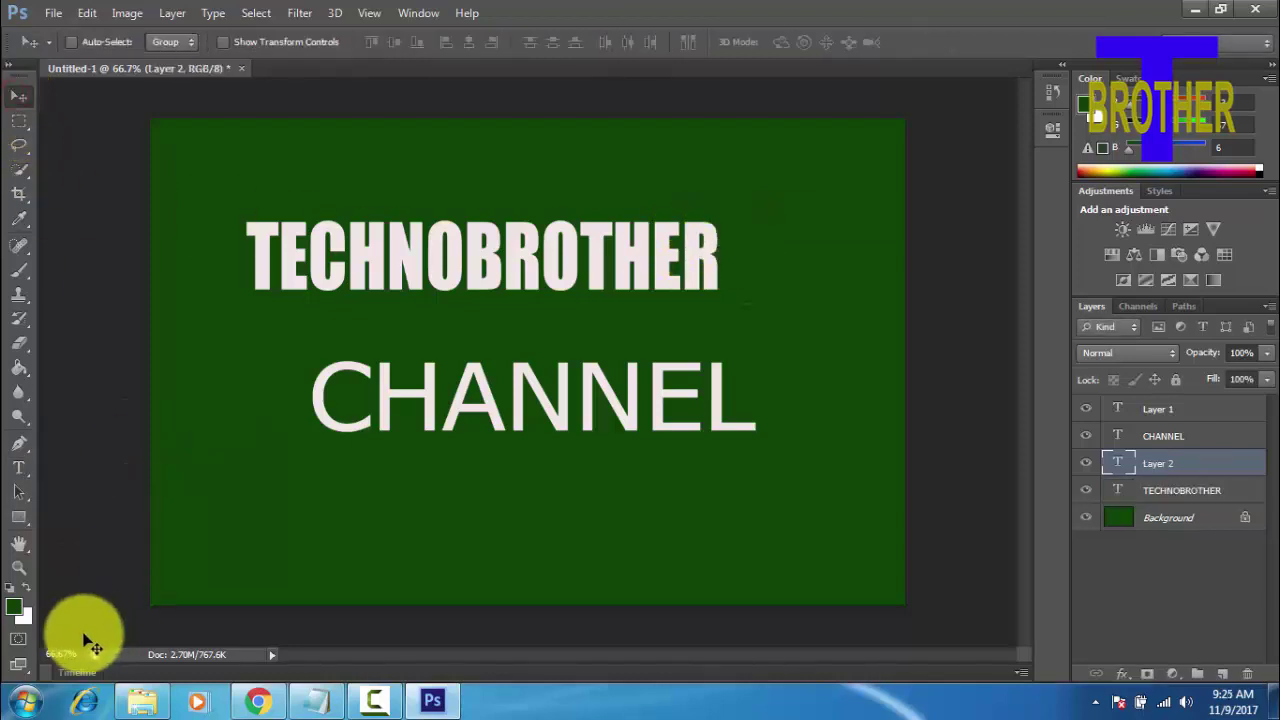
click(33, 475)
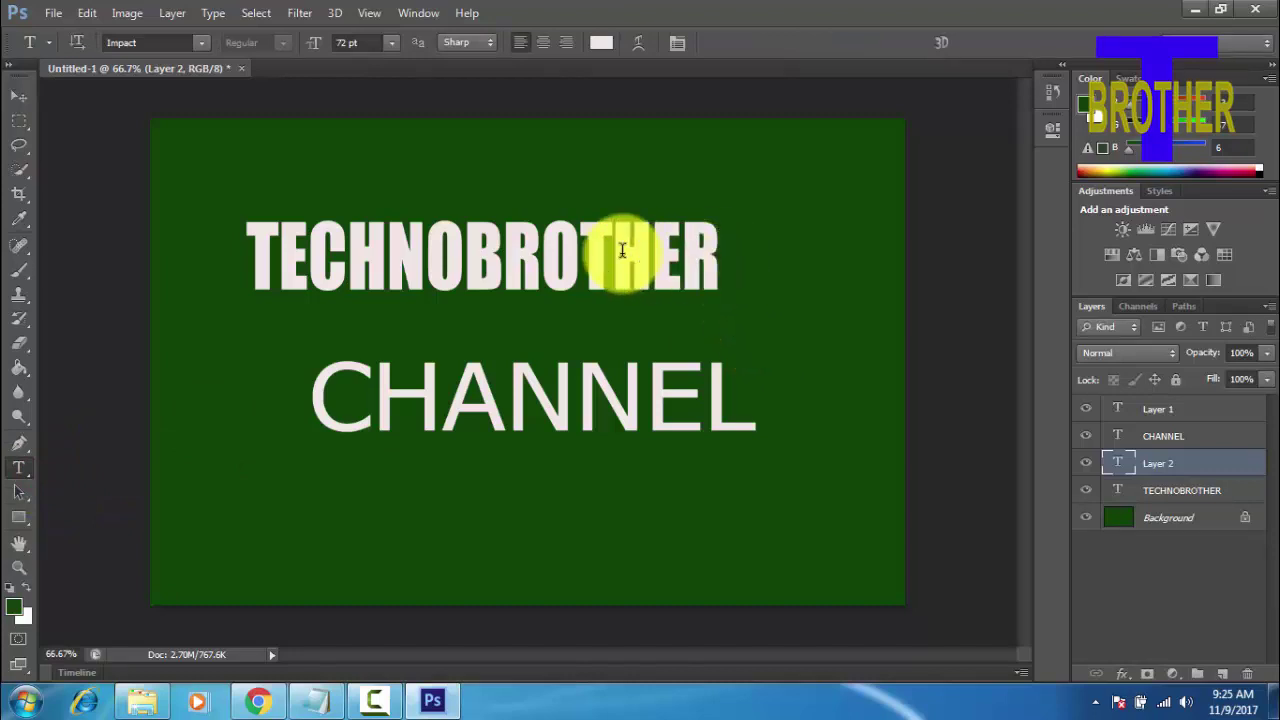
drag(717, 240, 258, 248)
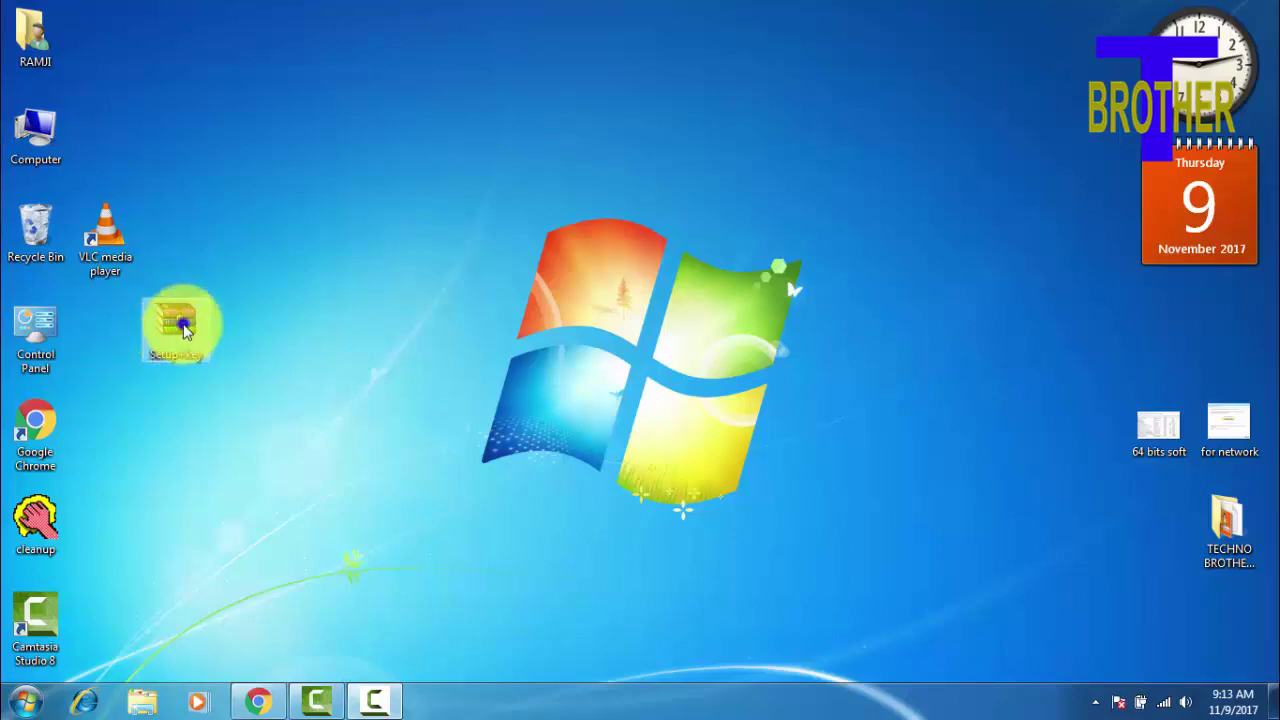
Step: Extract the Setup+key archive to its default destination
right_click(183, 330)
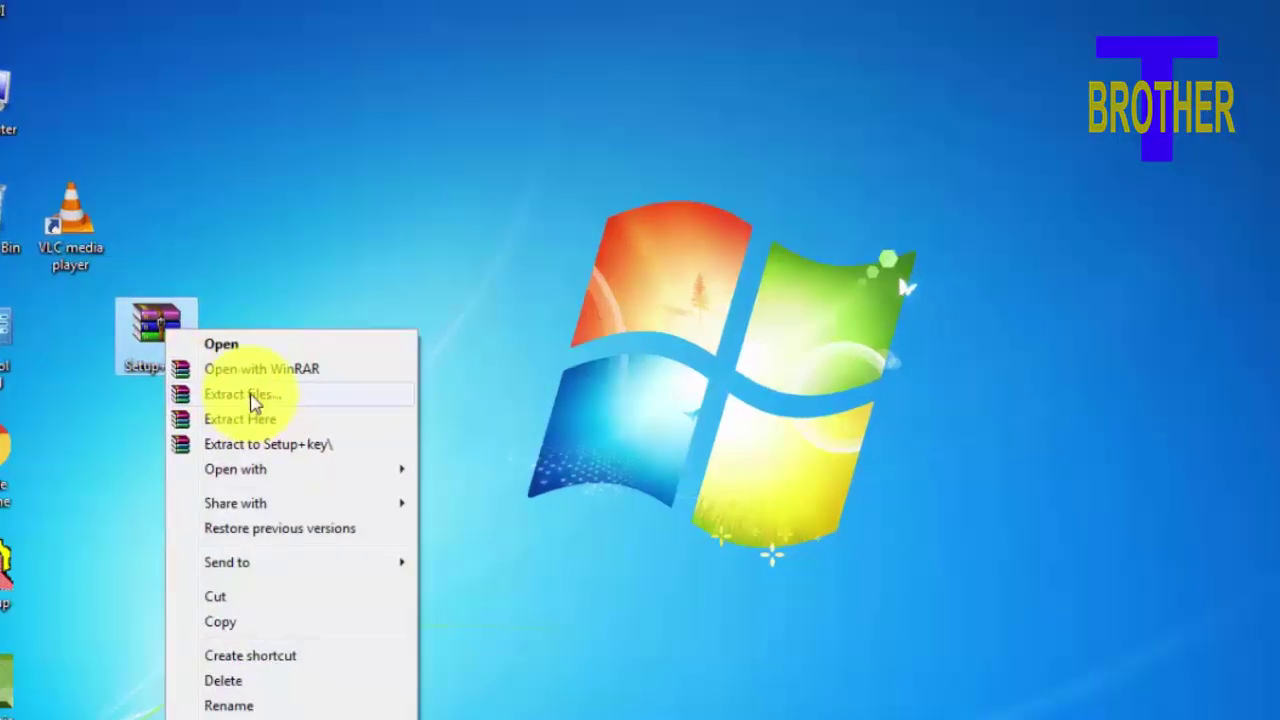
click(253, 378)
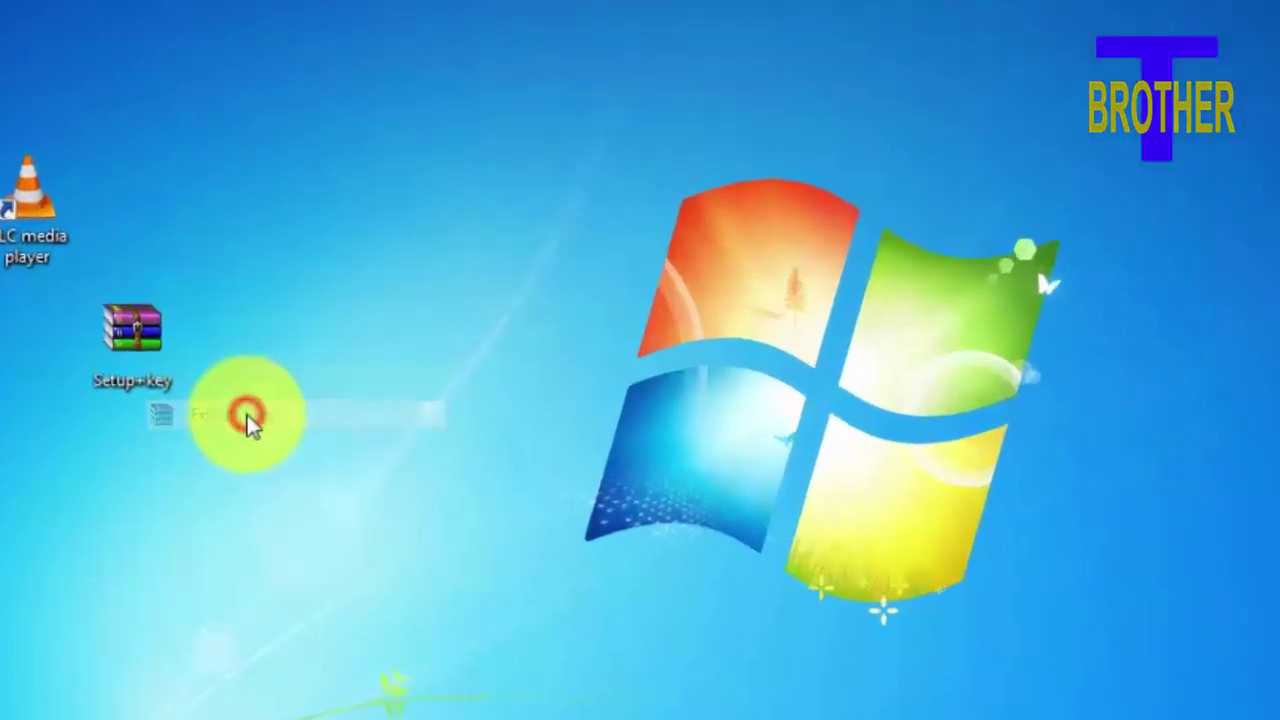
click(927, 670)
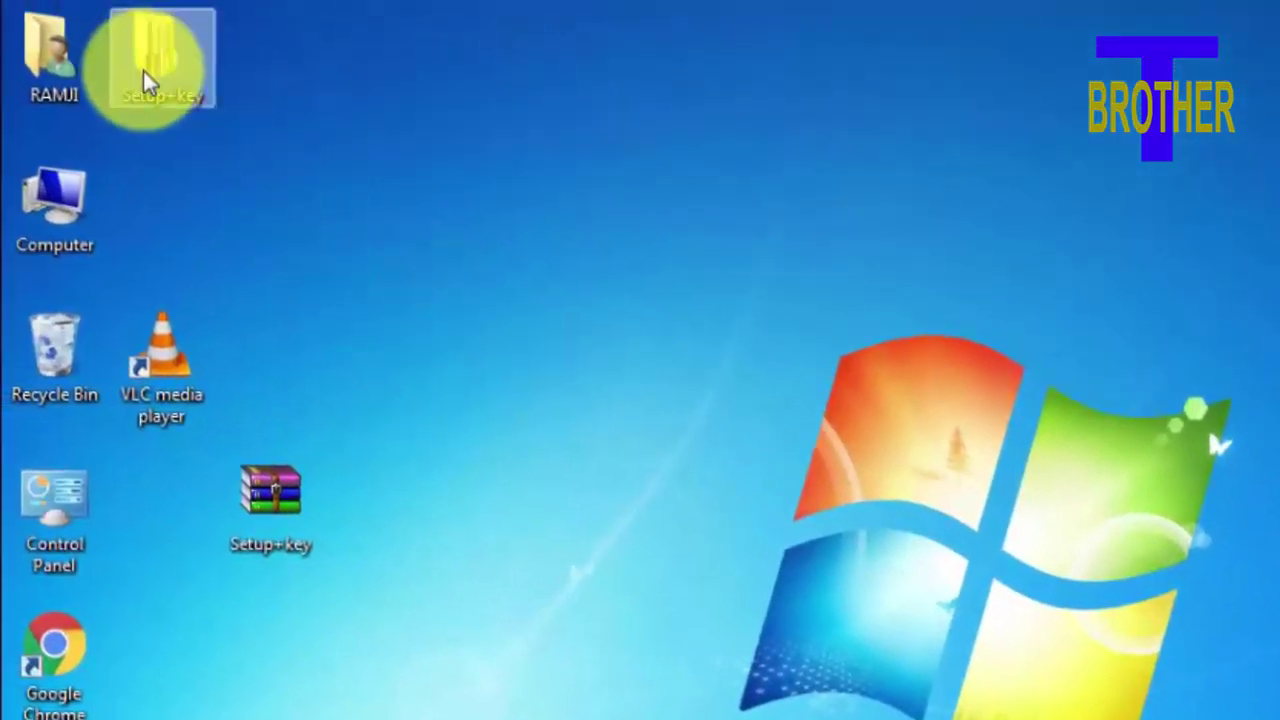
Step: Open the nested Setup+key folders down to the Install application
double_click(143, 71)
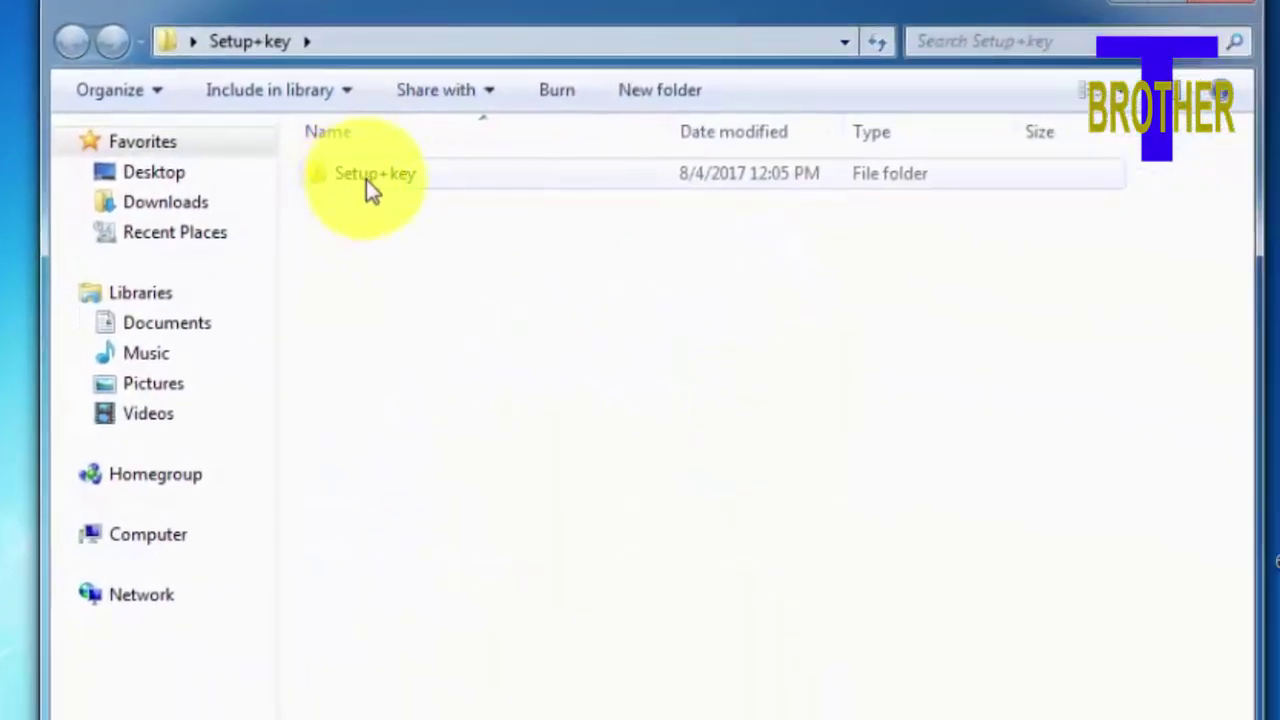
double_click(366, 179)
double_click(366, 179)
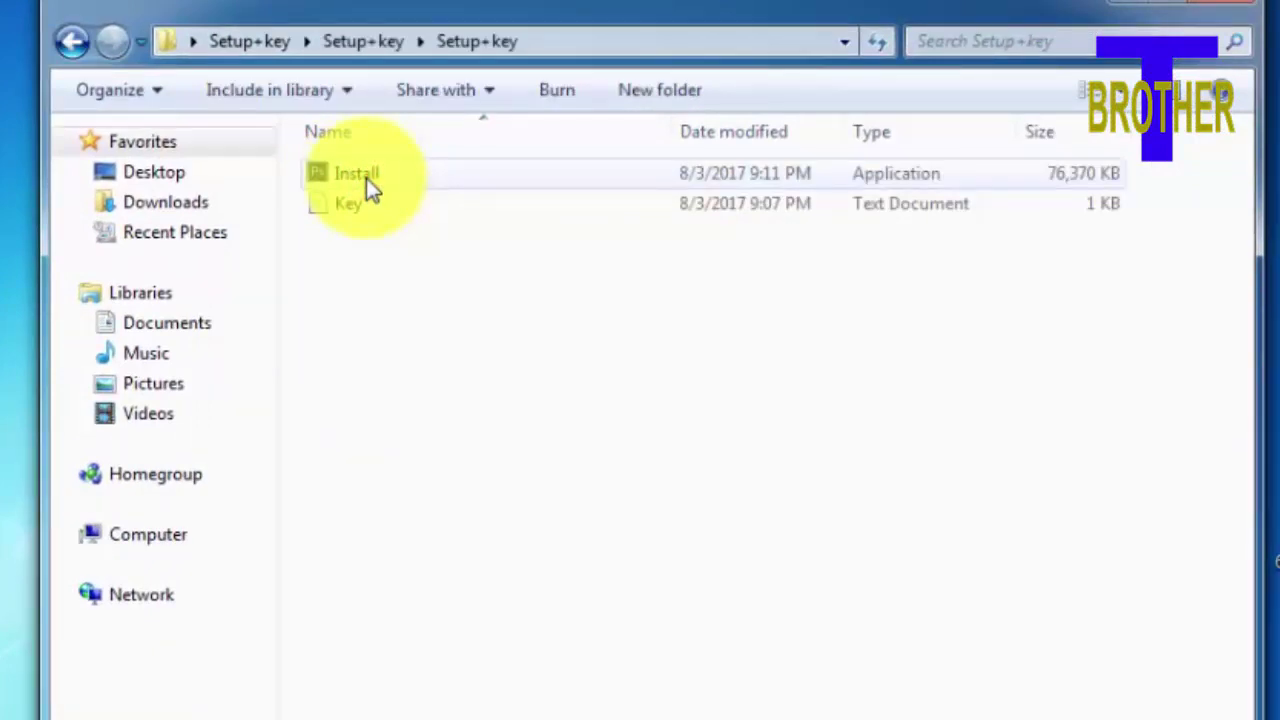
click(366, 178)
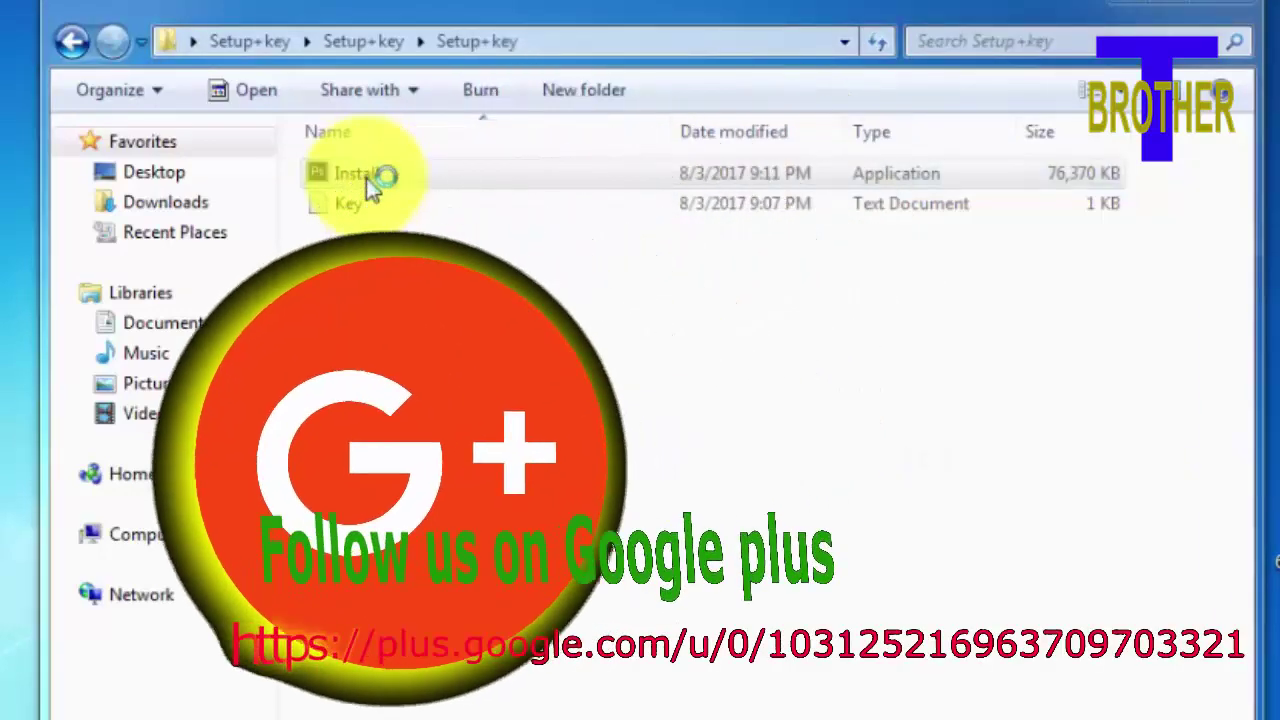
Step: Confirm English and advance past the Welcome, License, Destination and Start Menu pages
click(562, 466)
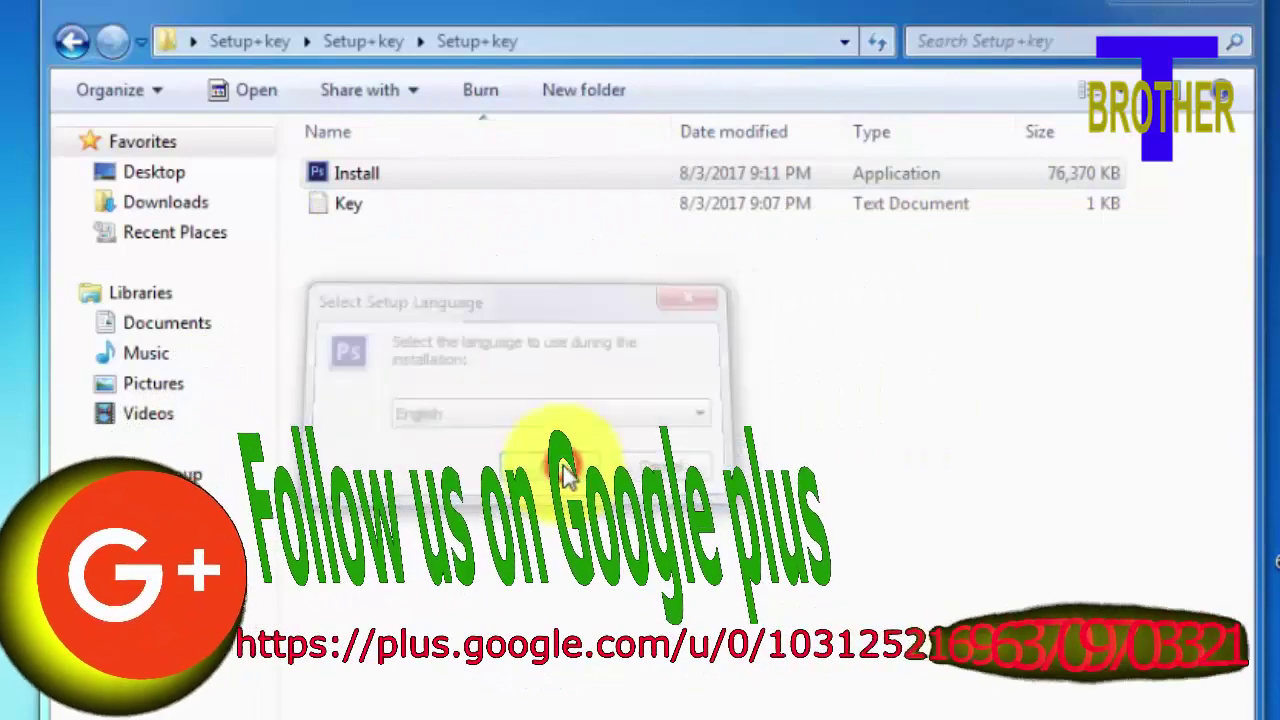
click(688, 648)
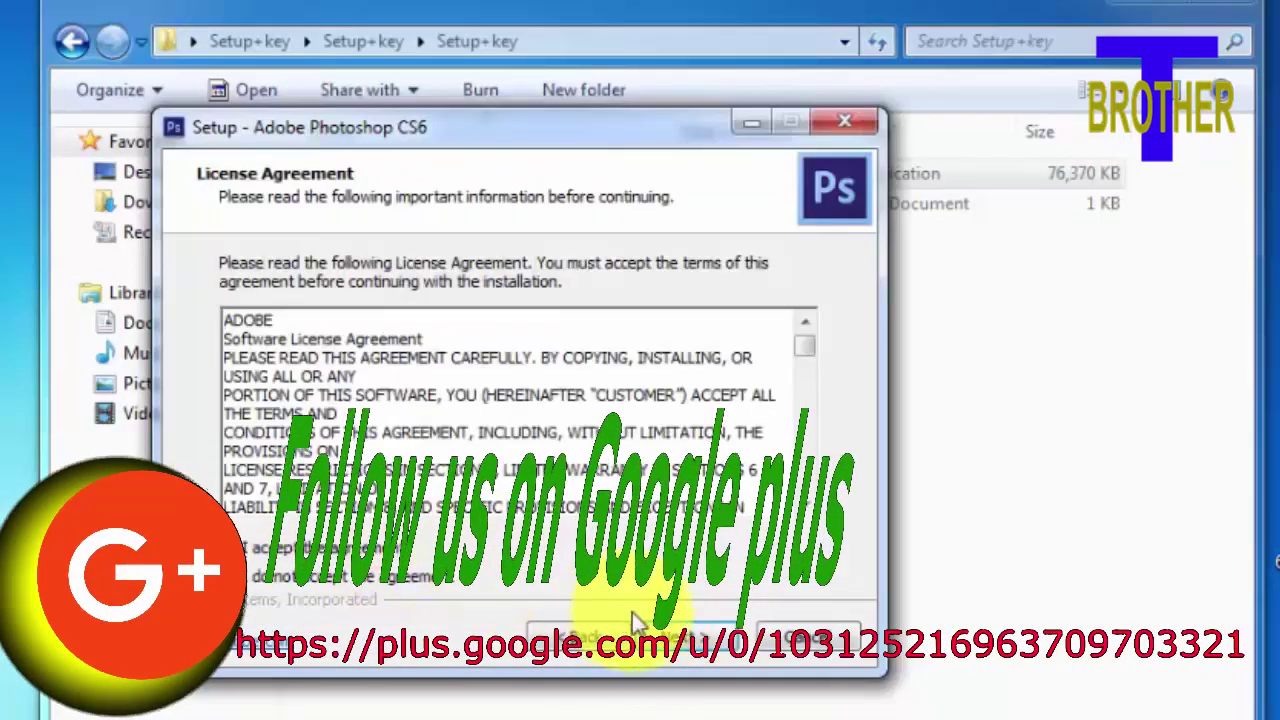
click(690, 637)
click(690, 637)
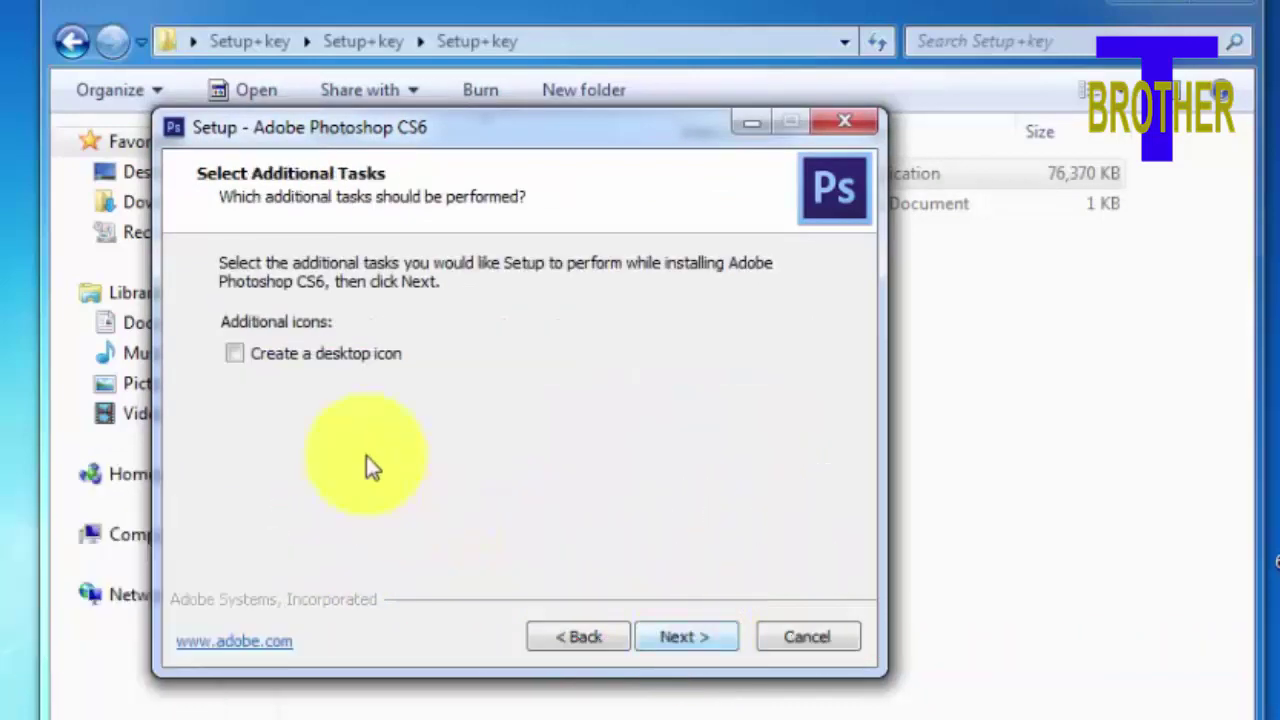
Step: Enable a desktop icon, reach the License Key page, and move the setup window aside
click(234, 354)
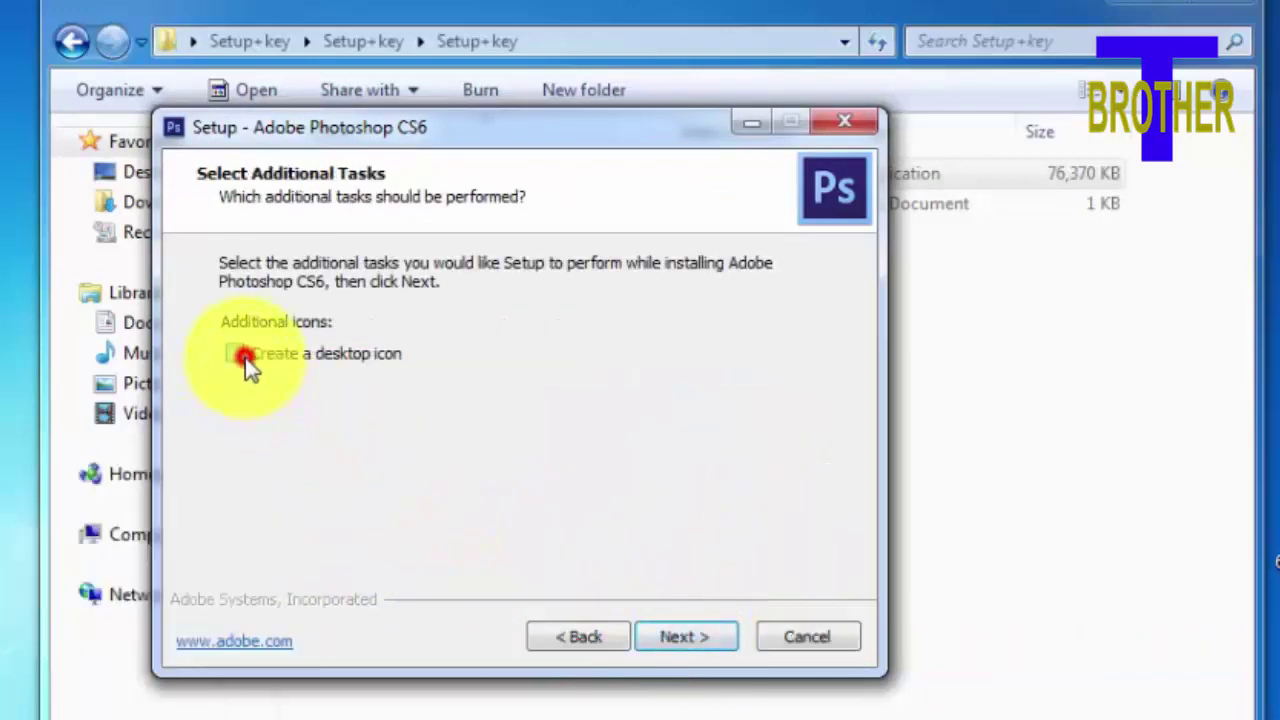
click(678, 640)
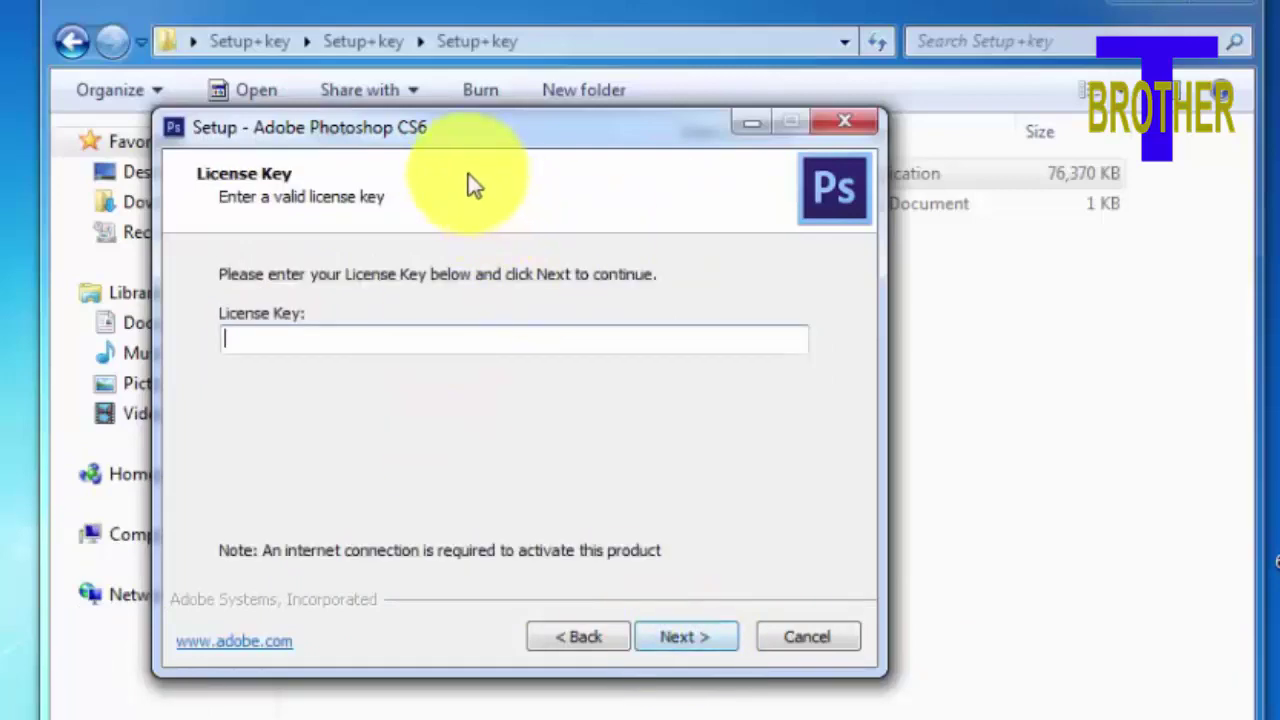
click(480, 135)
drag(480, 135, 729, 314)
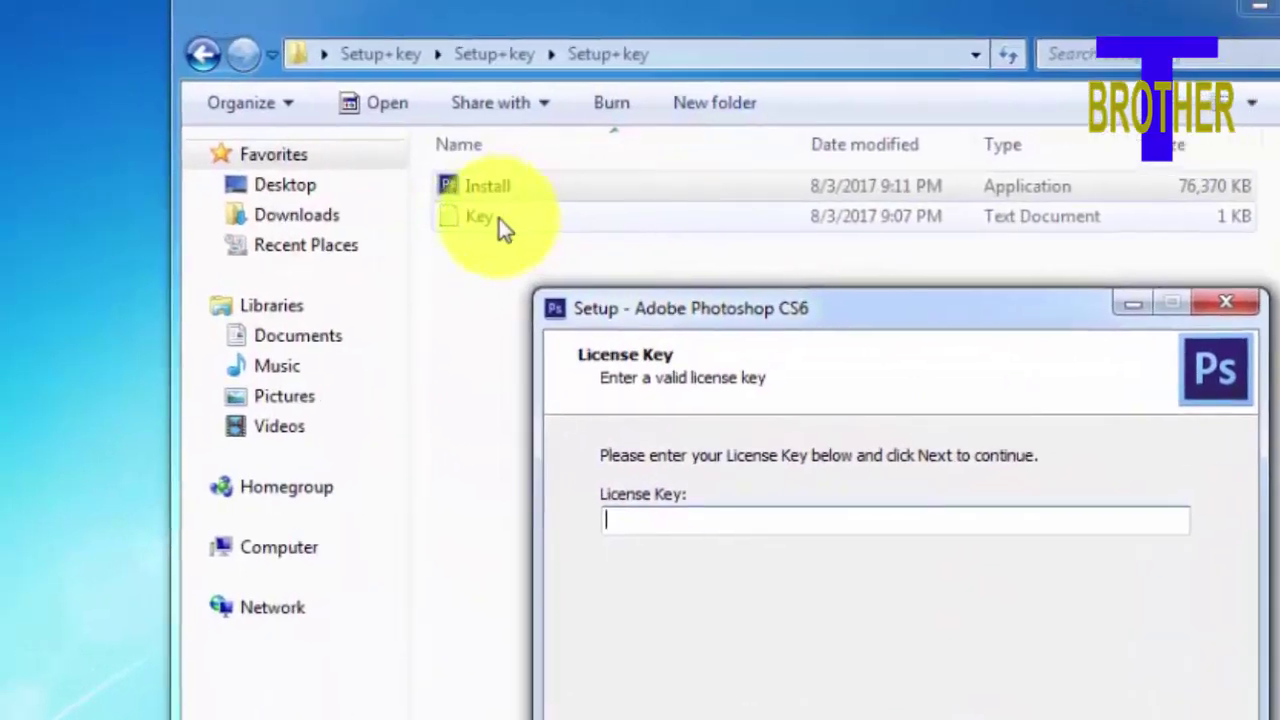
Step: Open the Key text file, copy its license key line, and close Notepad
click(580, 225)
double_click(580, 225)
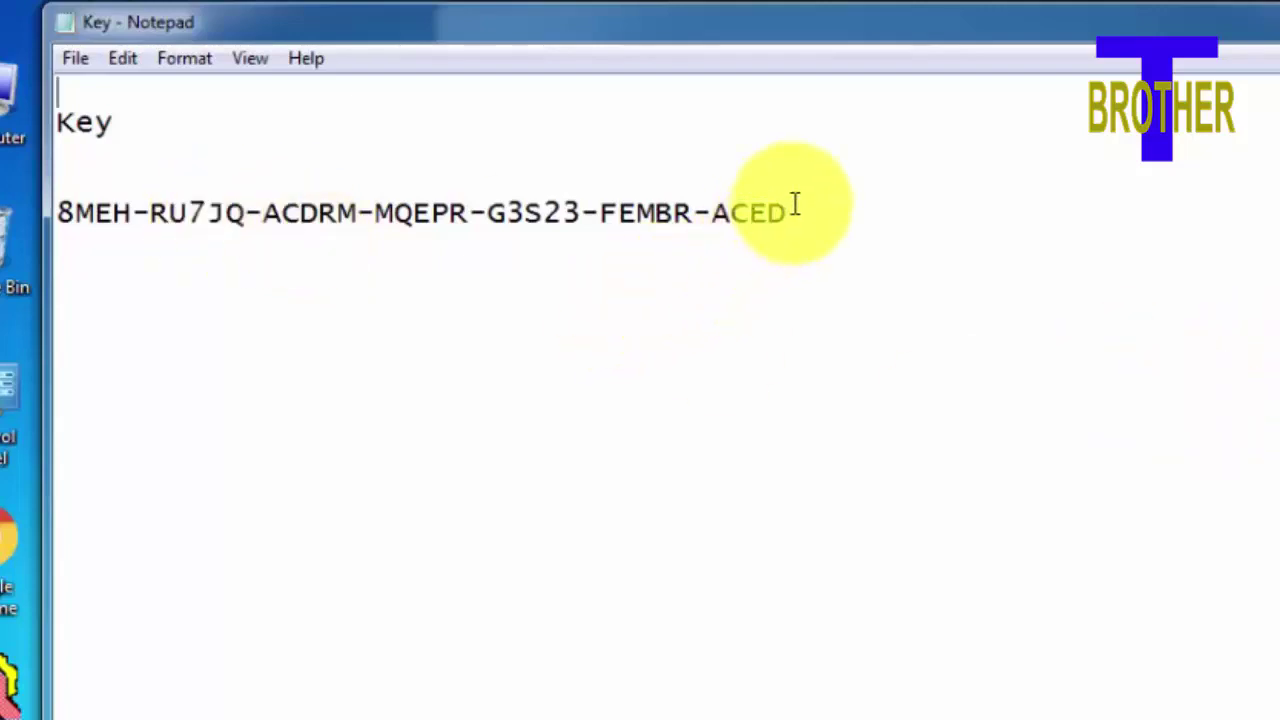
mouse_move(793, 210)
mouse_down()
mouse_move(97, 228)
mouse_move(58, 214)
mouse_up()
key(ctrl+c)
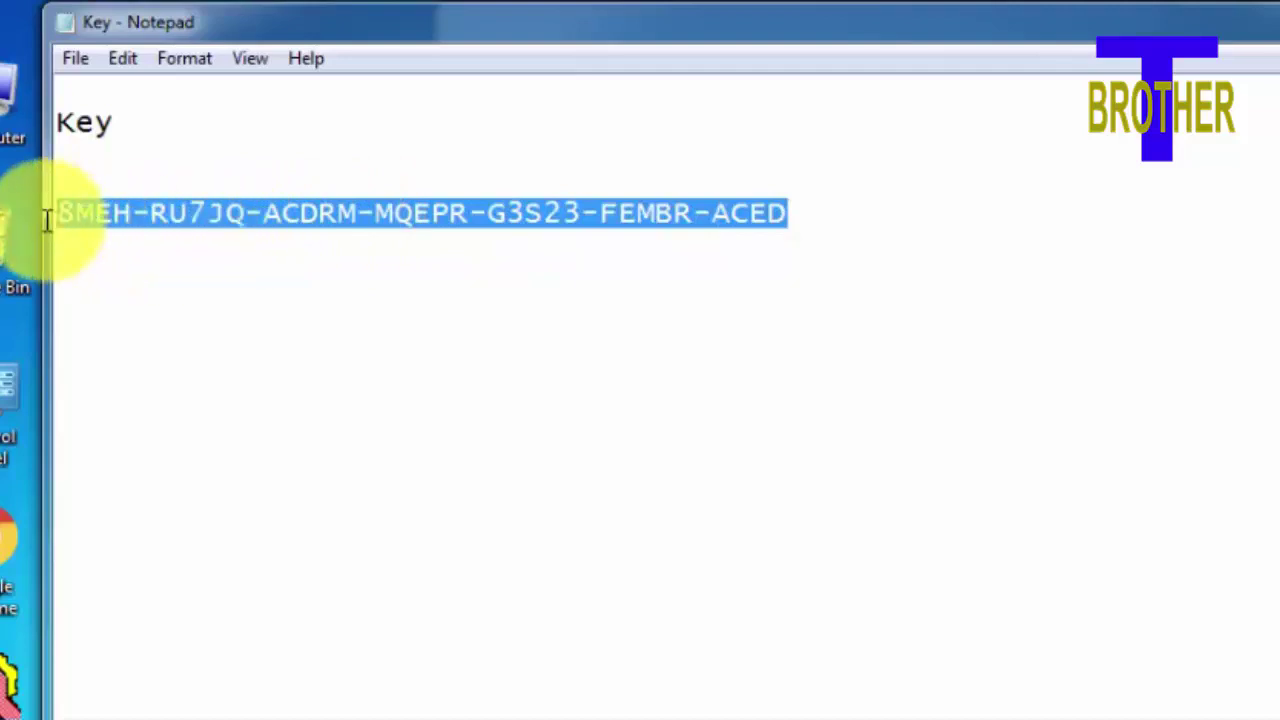
right_click(112, 224)
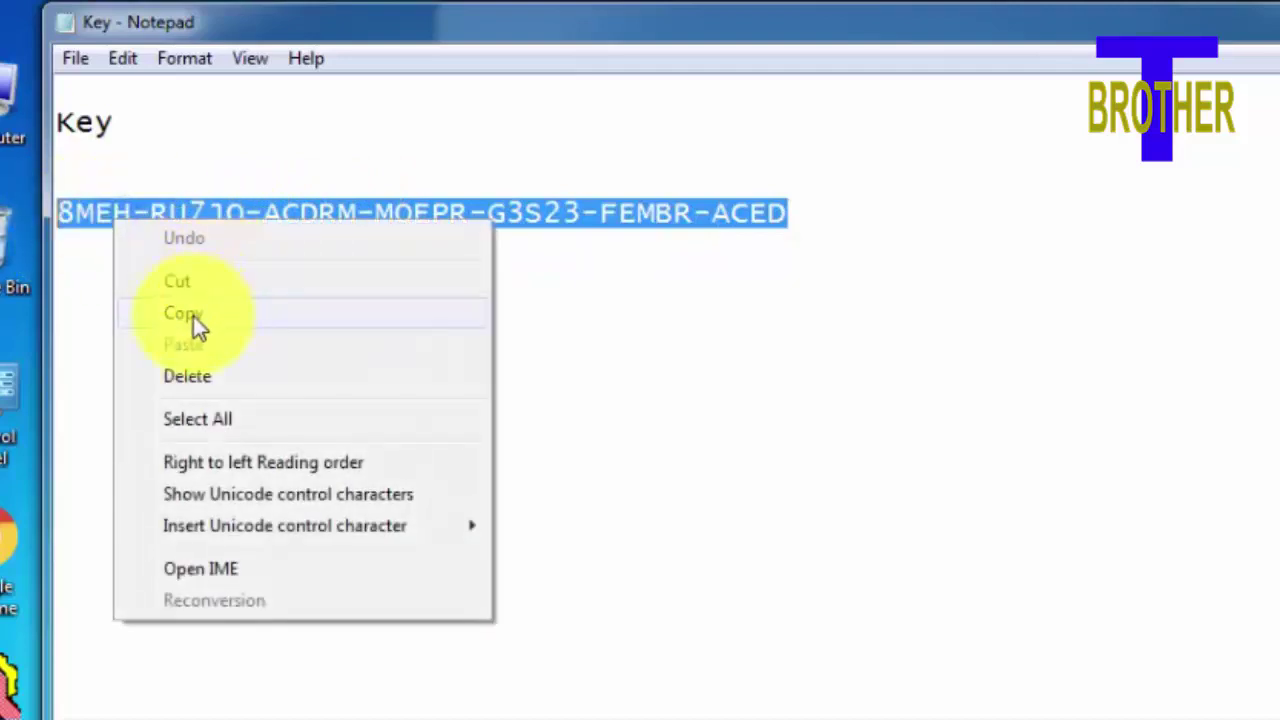
click(191, 314)
click(1276, 35)
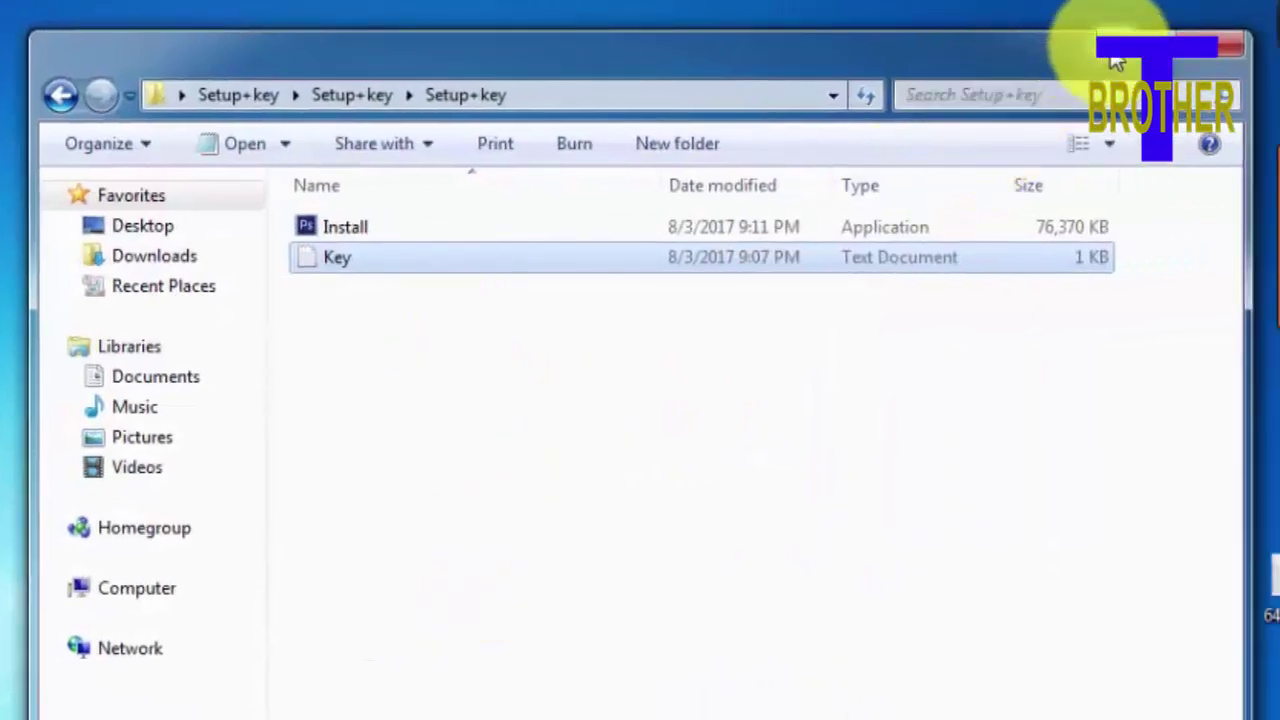
Step: Close Explorer, paste the license key into the setup field, and start installing Photoshop CS6
click(1230, 45)
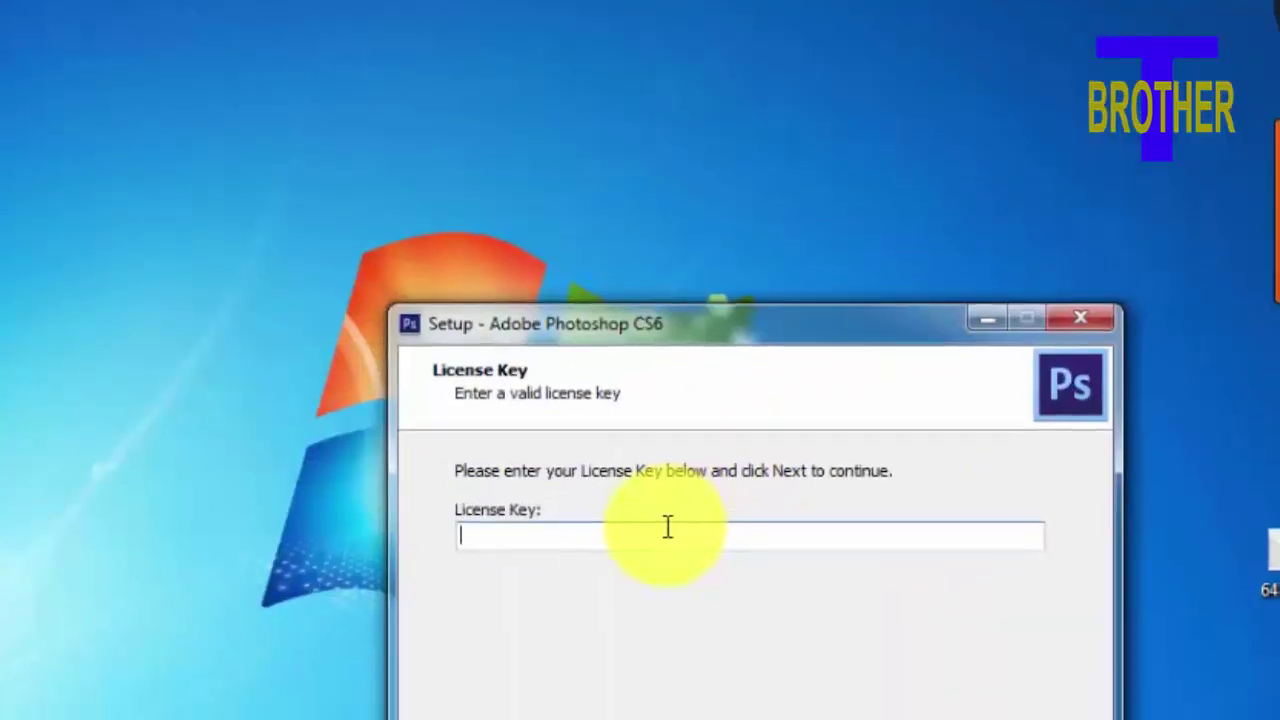
right_click(668, 530)
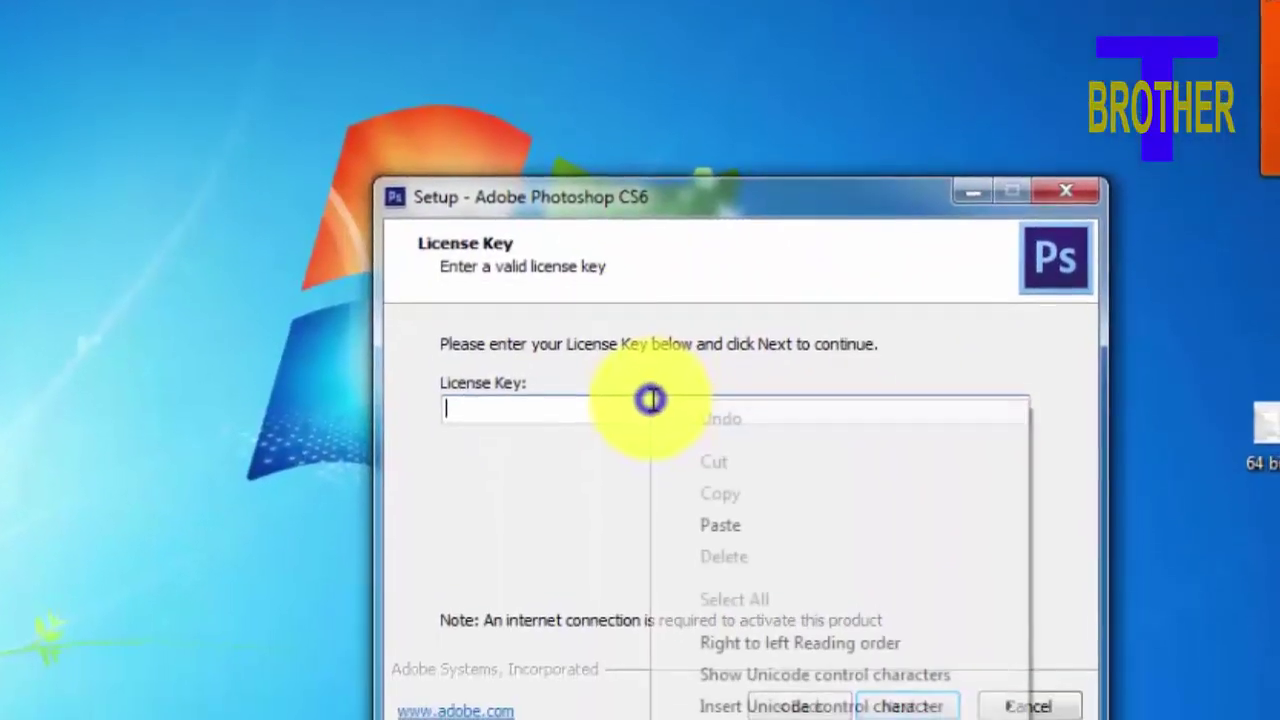
click(708, 425)
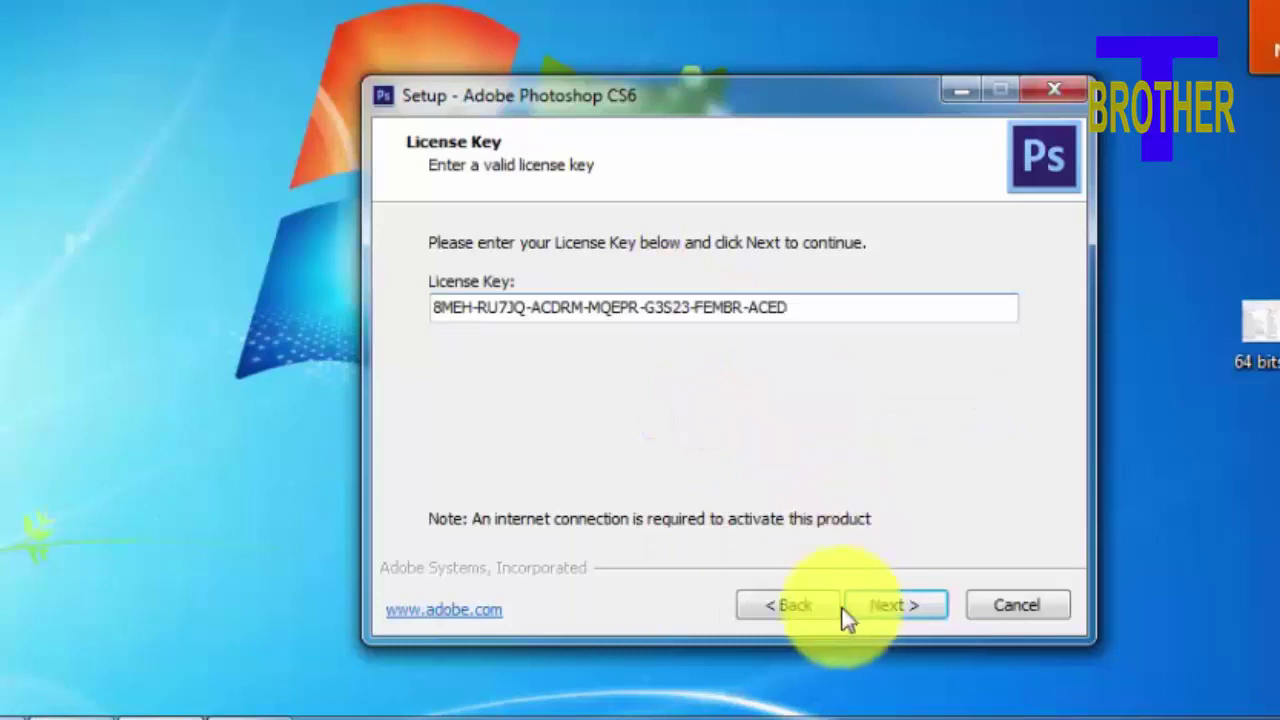
click(892, 603)
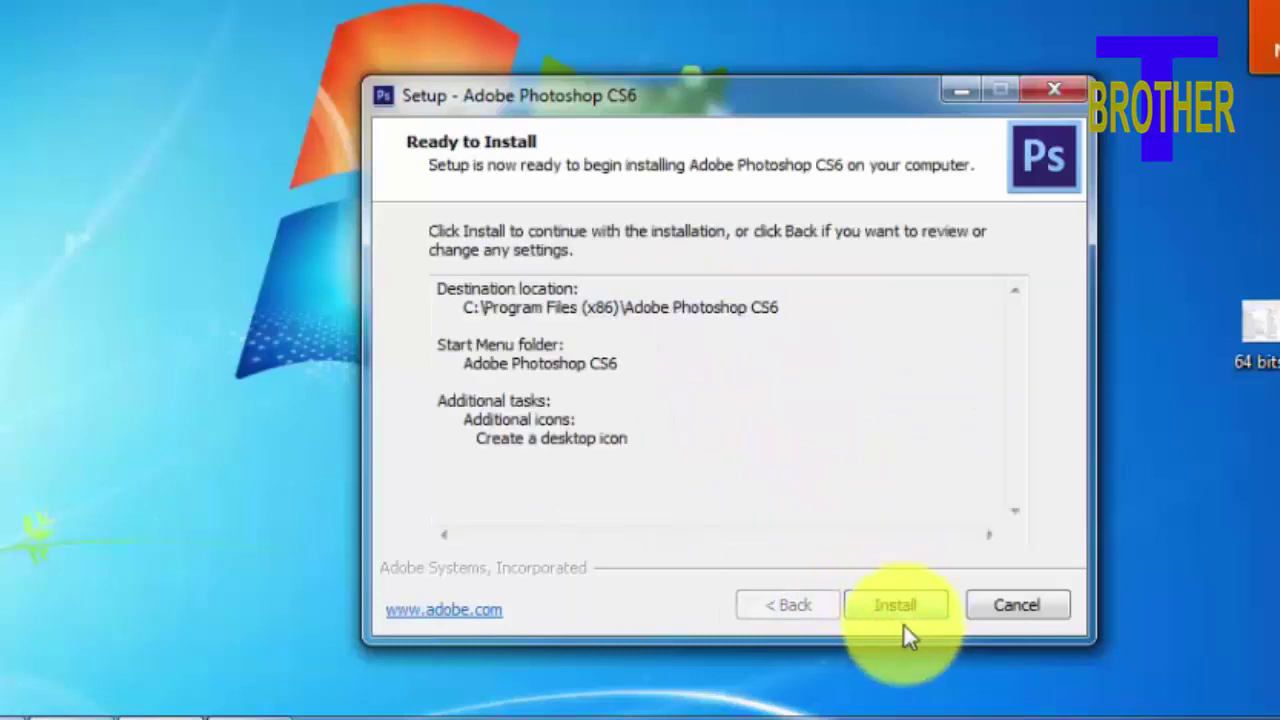
click(910, 606)
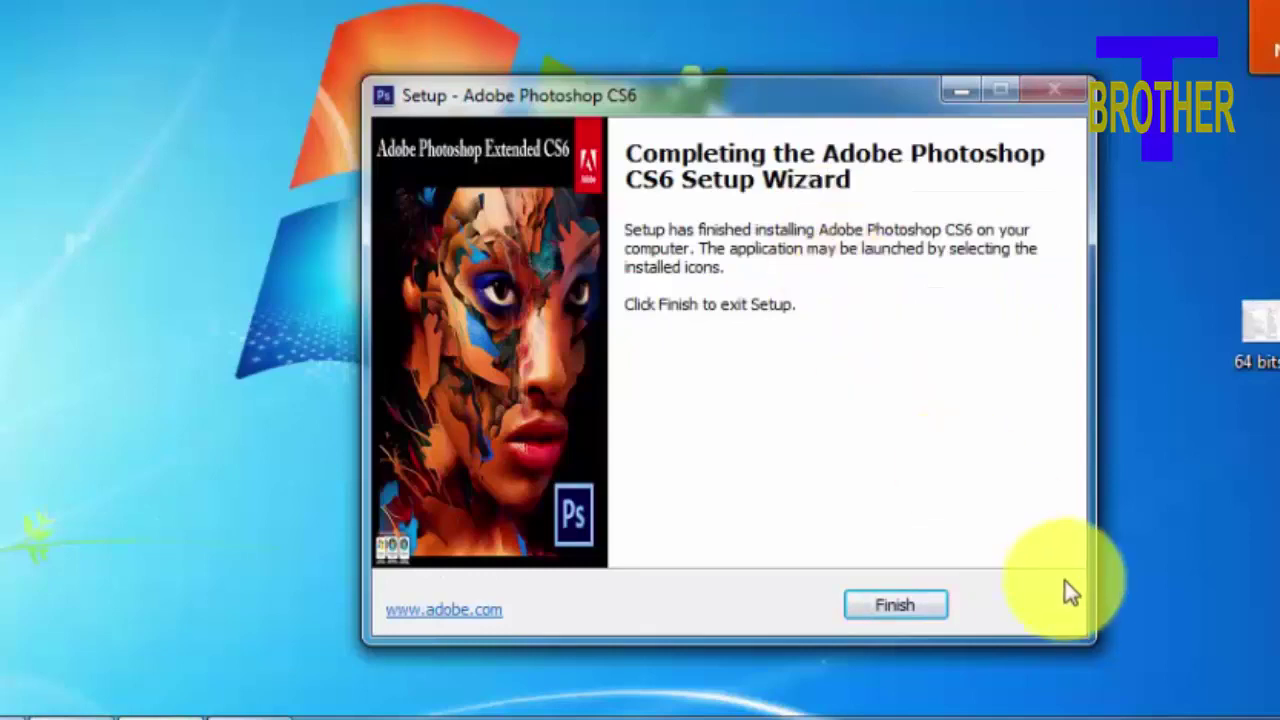
Step: Finish the setup wizard and refresh the desktop three times
click(896, 612)
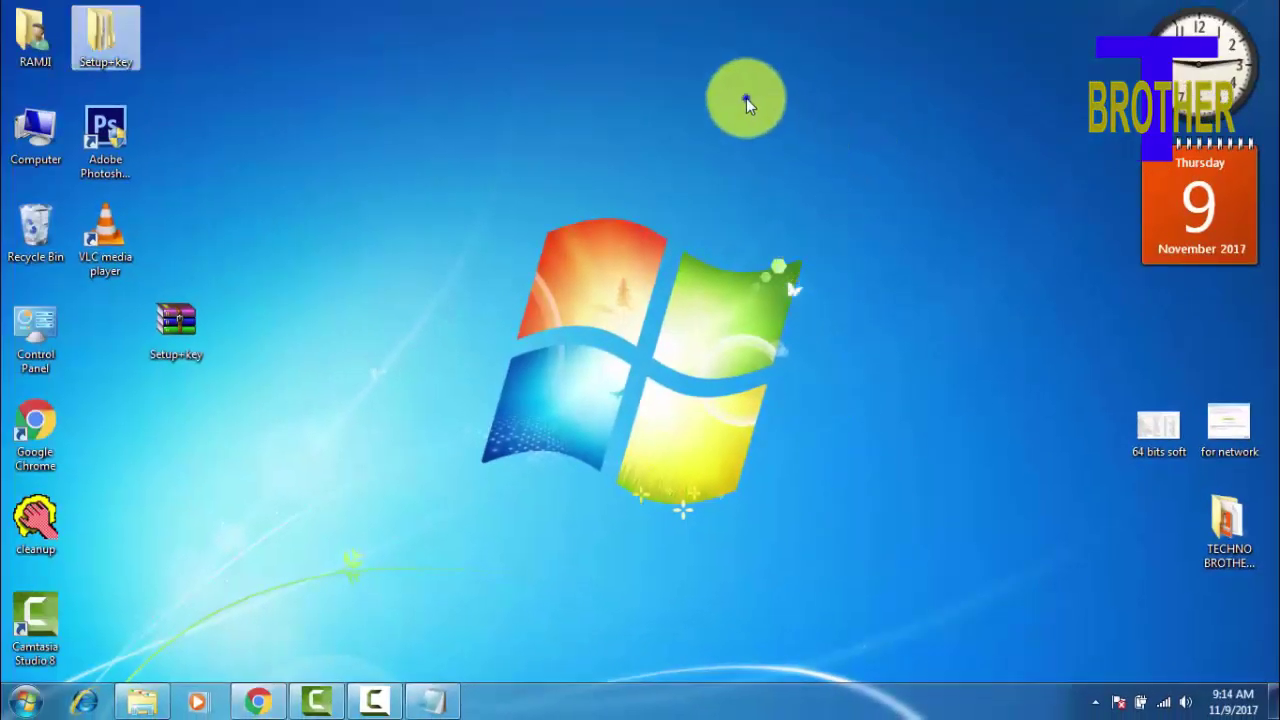
right_click(746, 101)
click(794, 152)
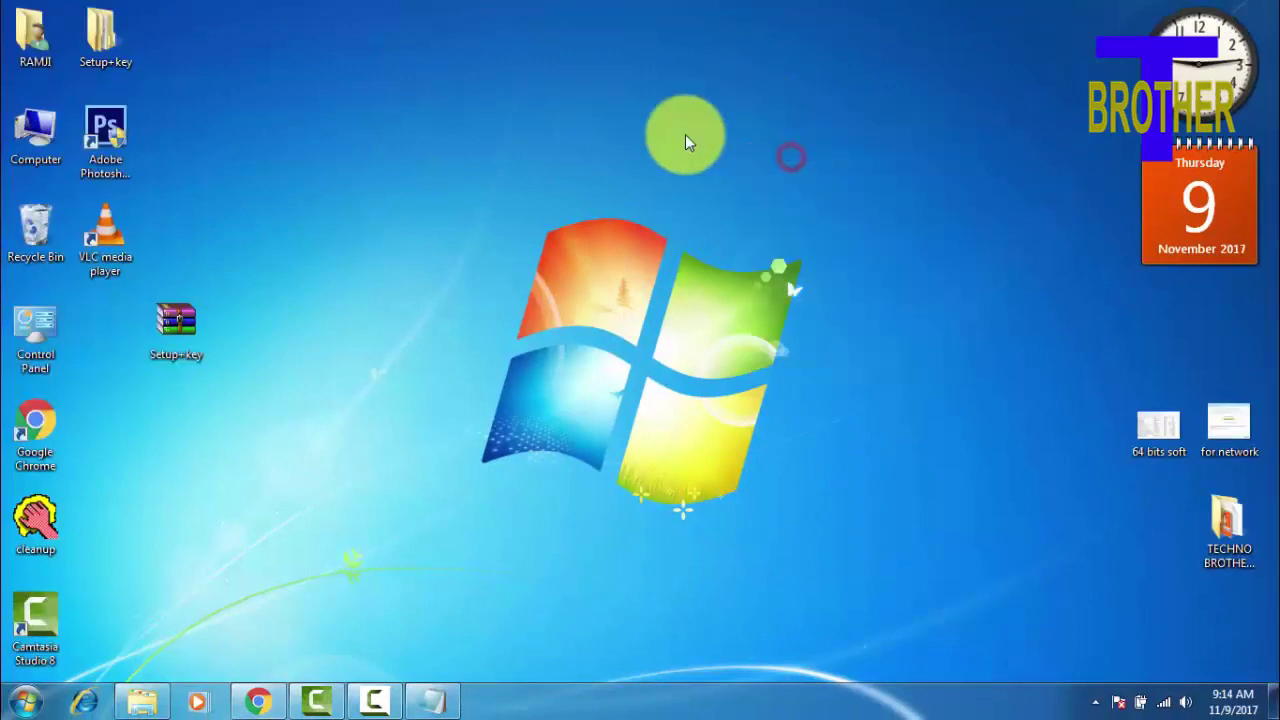
right_click(688, 137)
click(730, 189)
right_click(675, 143)
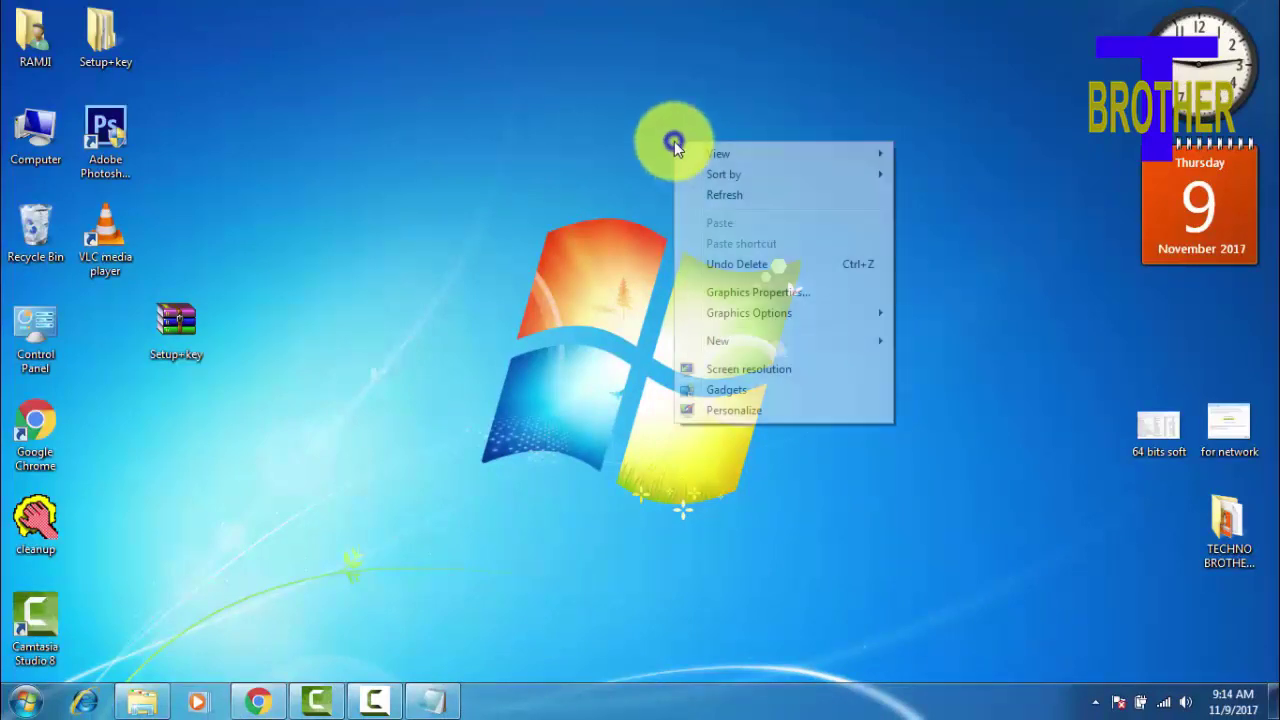
click(716, 197)
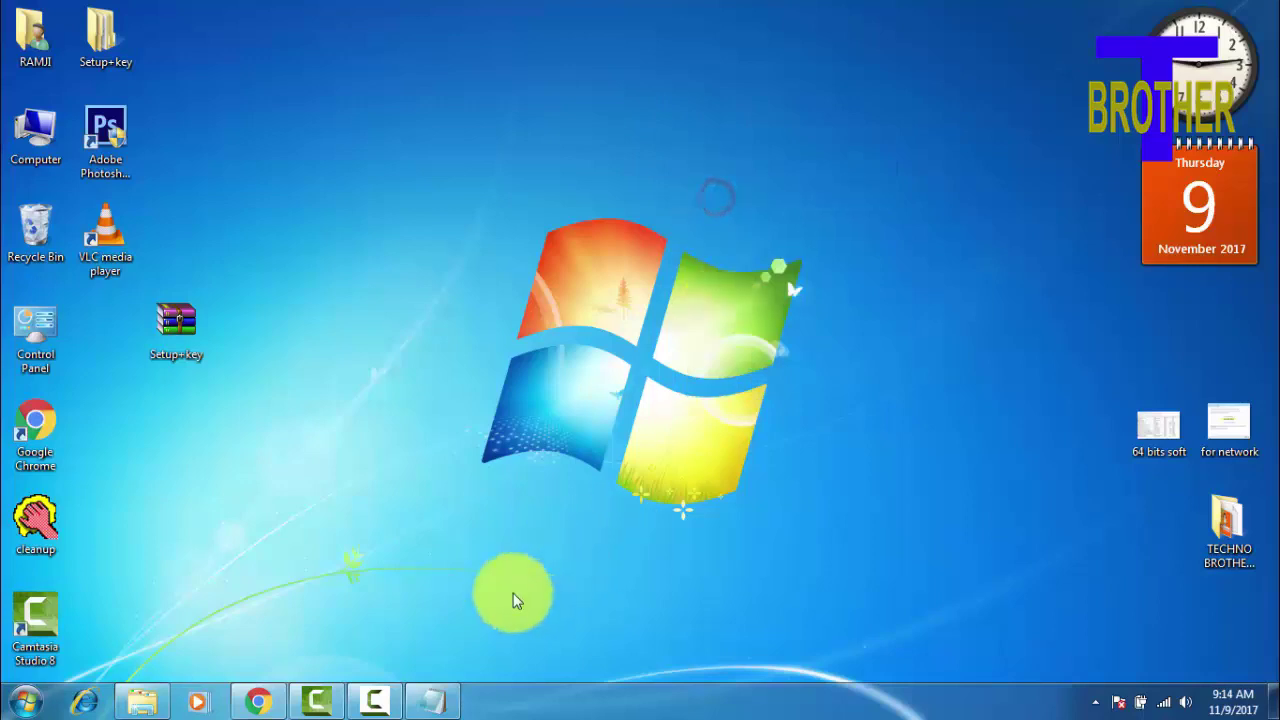
Step: Launch Adobe Photoshop CS6 from its new desktop shortcut
click(380, 705)
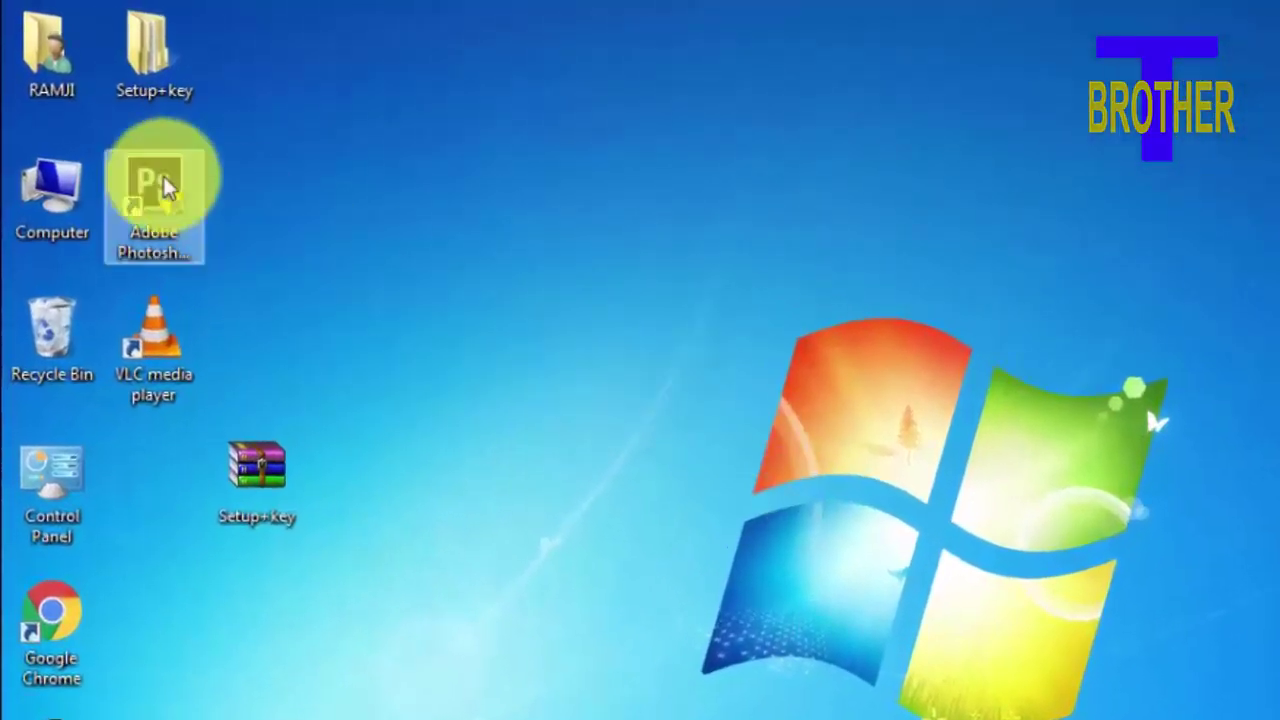
click(163, 183)
double_click(163, 183)
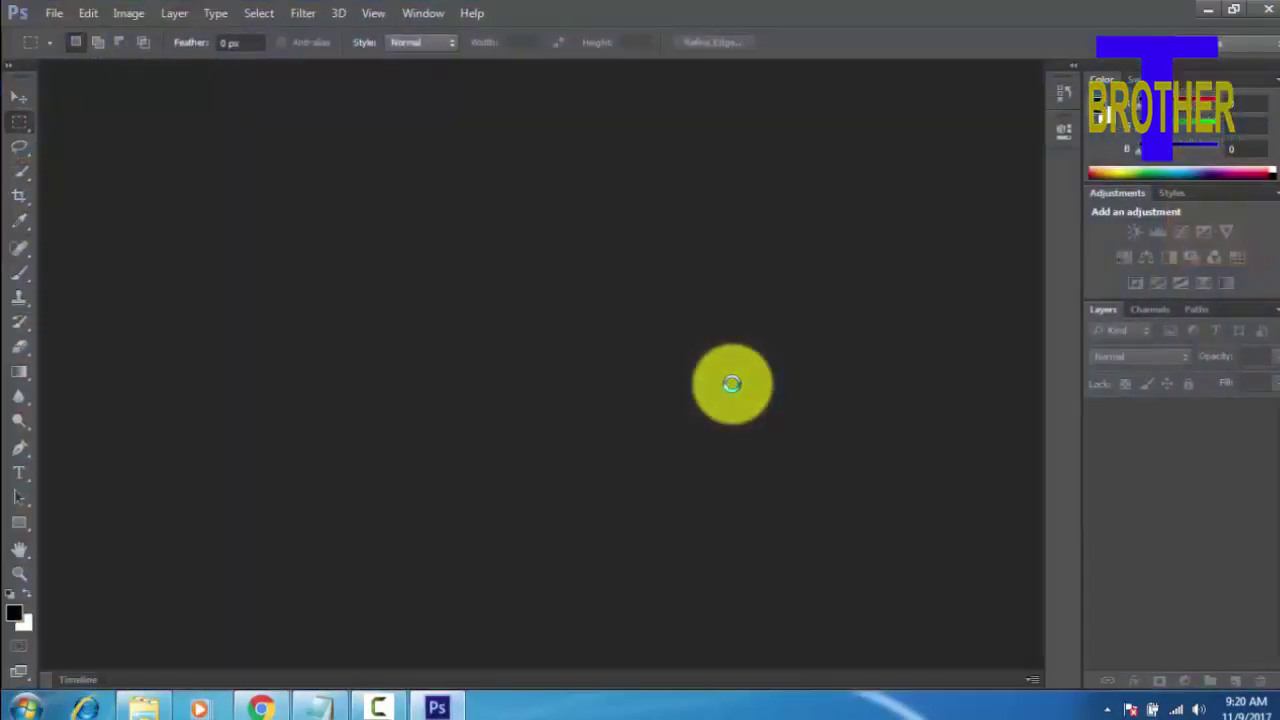
Step: Create a new 1208 × 780 px, 72 ppi document with a white background
click(52, 13)
click(52, 31)
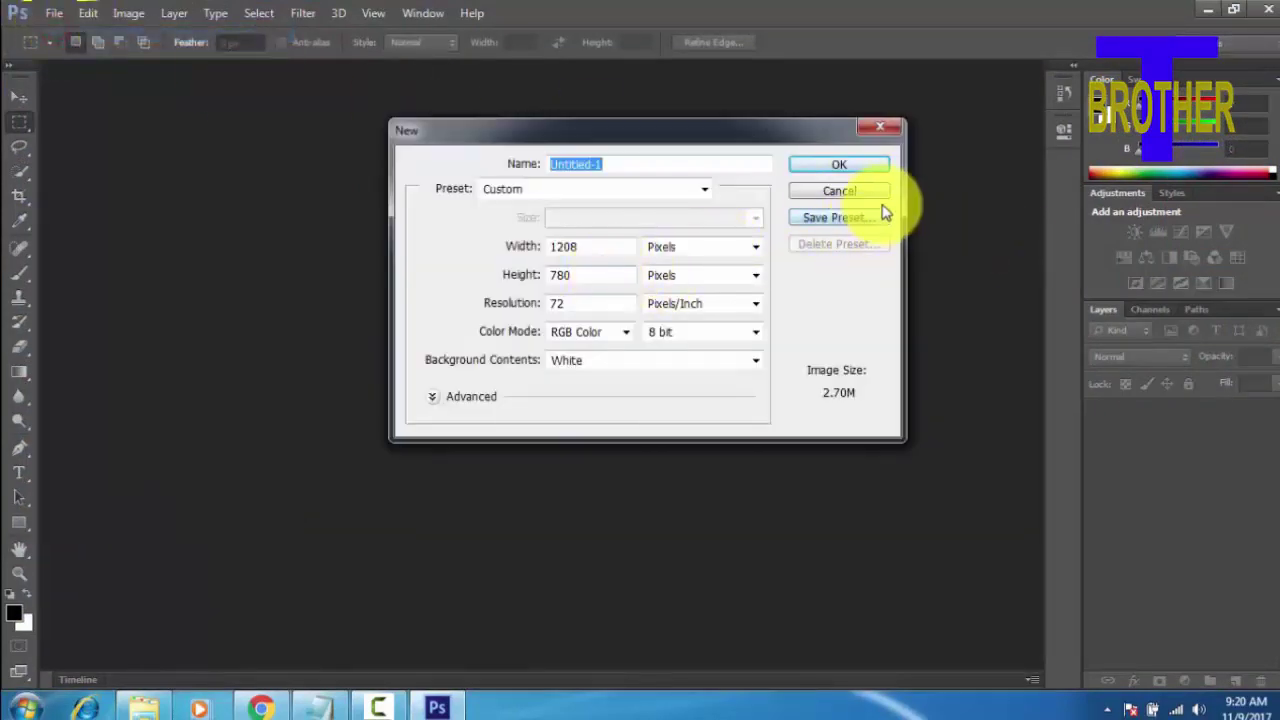
click(856, 167)
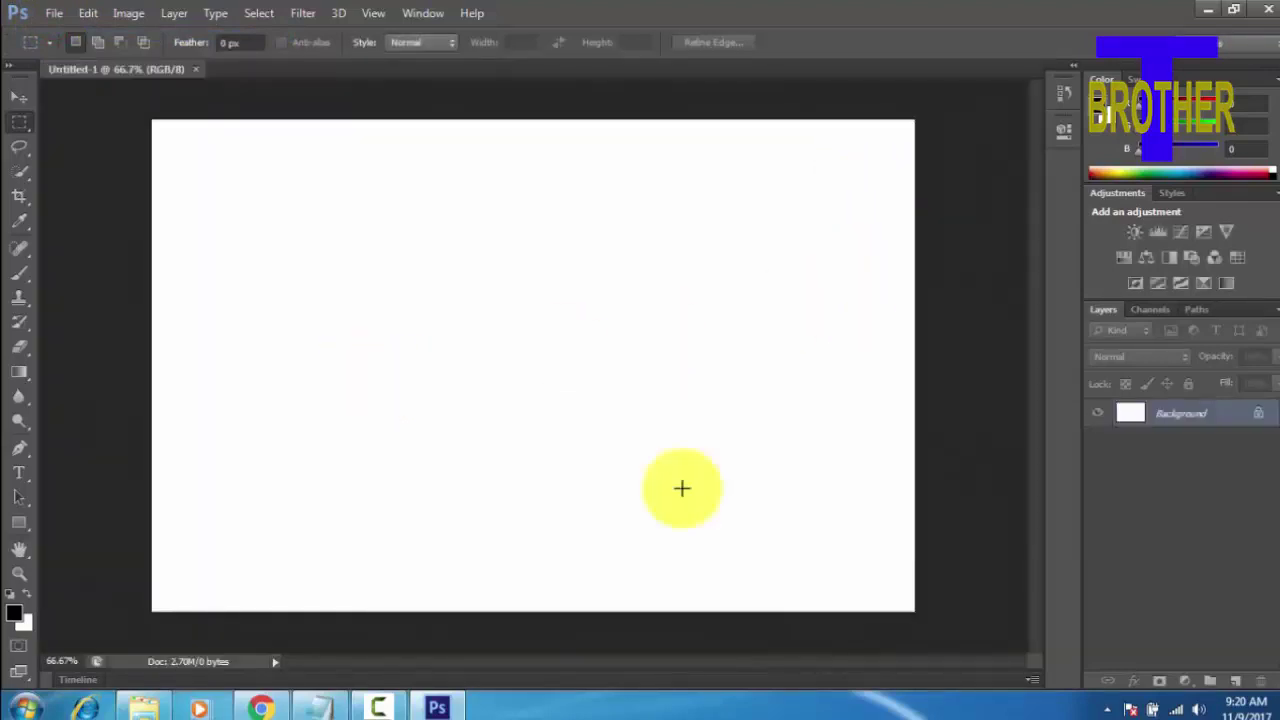
Step: Select the Paint Bucket tool from the gradient and fill tool group
key(h)
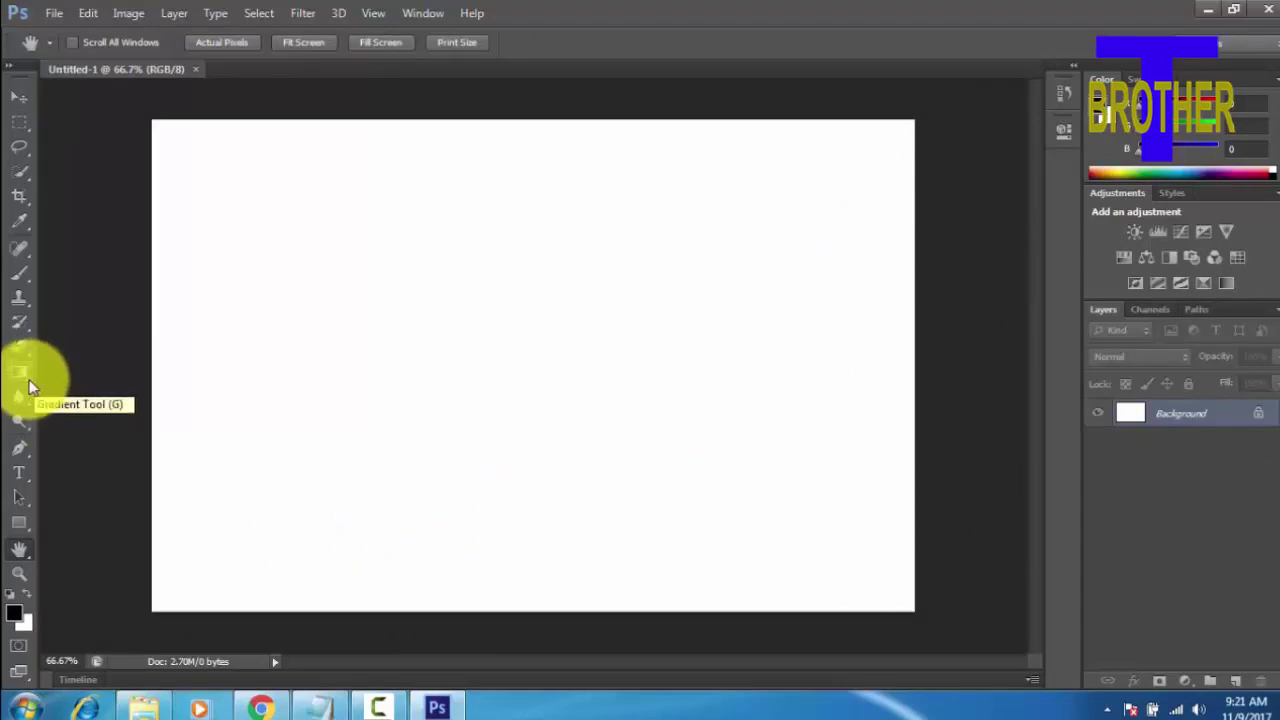
click(28, 384)
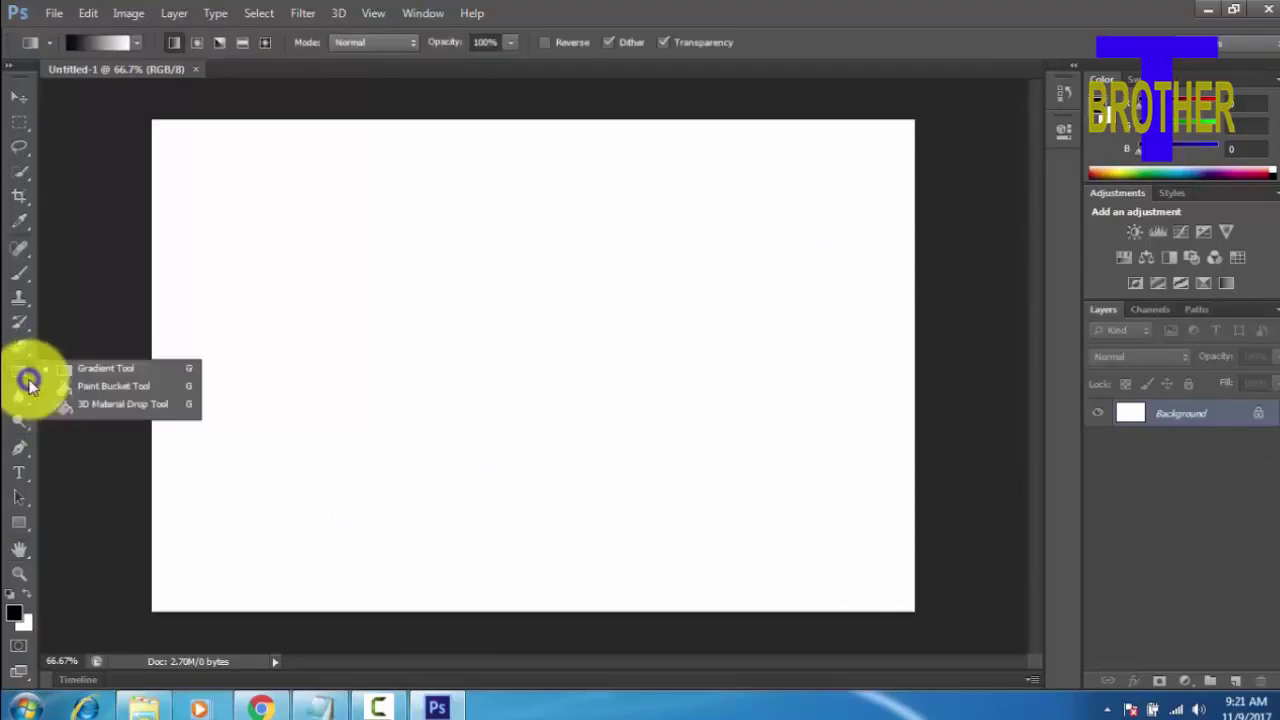
click(110, 387)
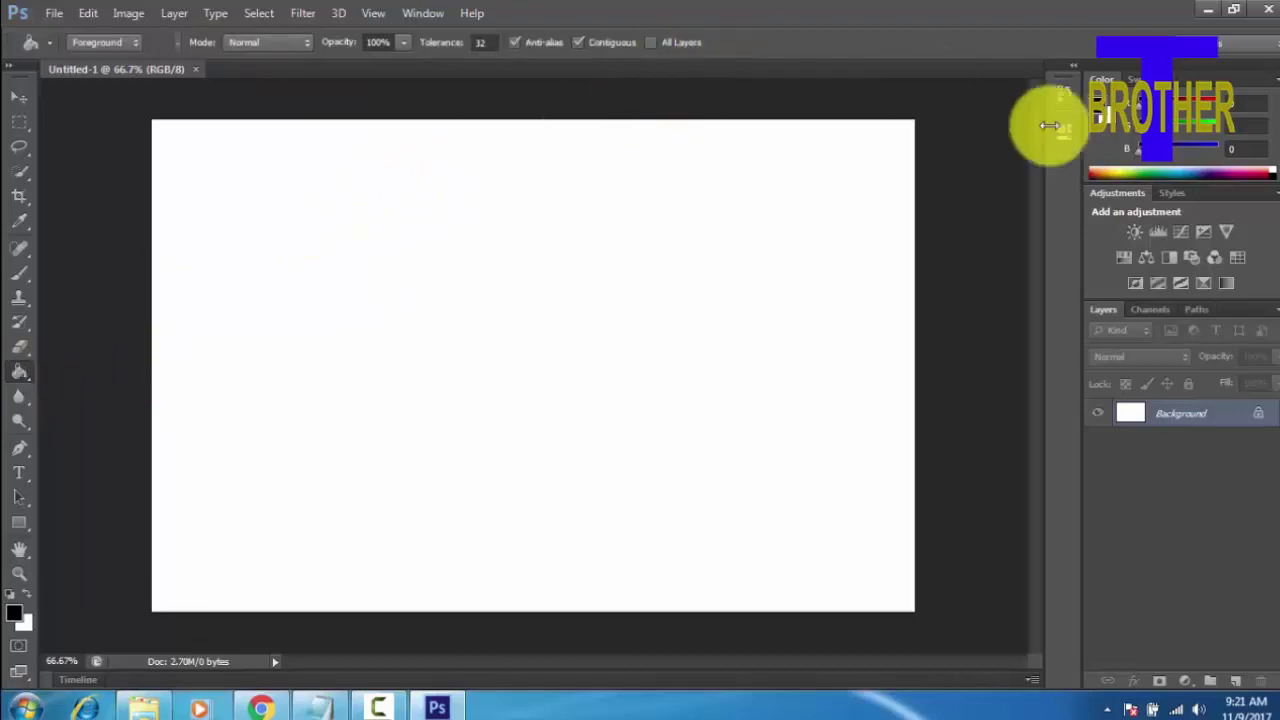
Step: Set the foreground colour to dark green 0d4306 and fill the canvas with it
click(1100, 113)
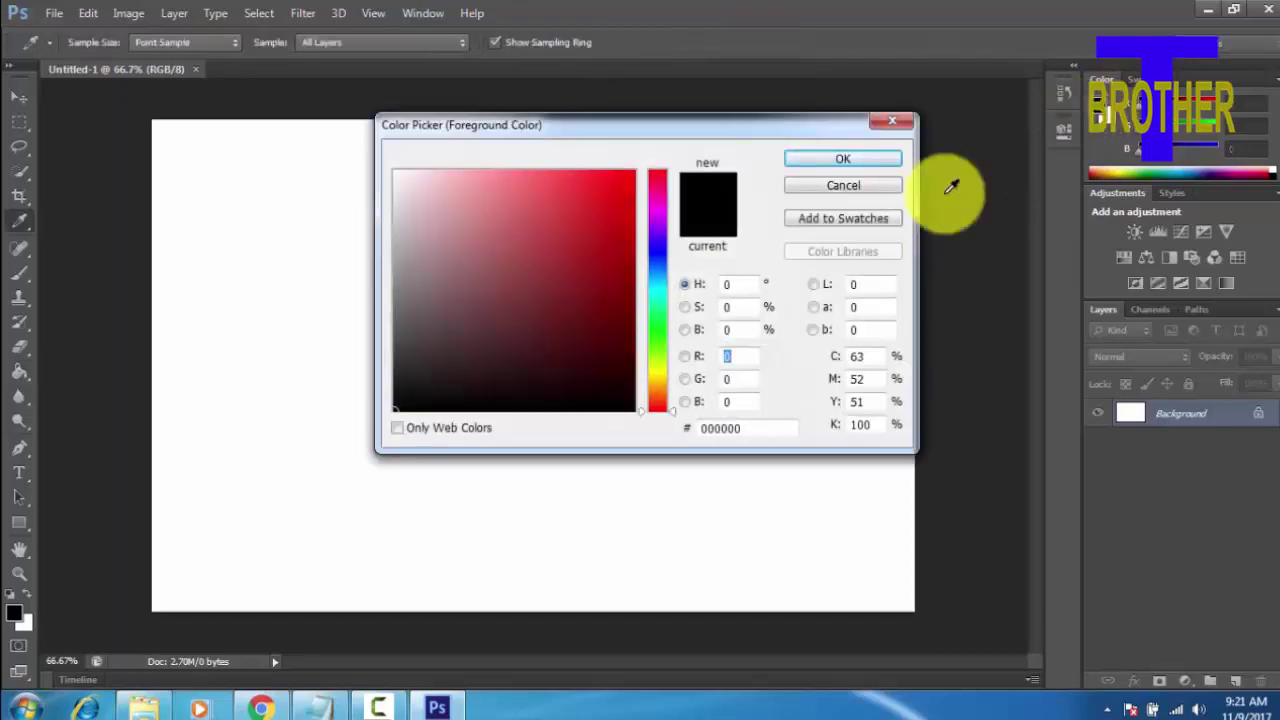
click(657, 315)
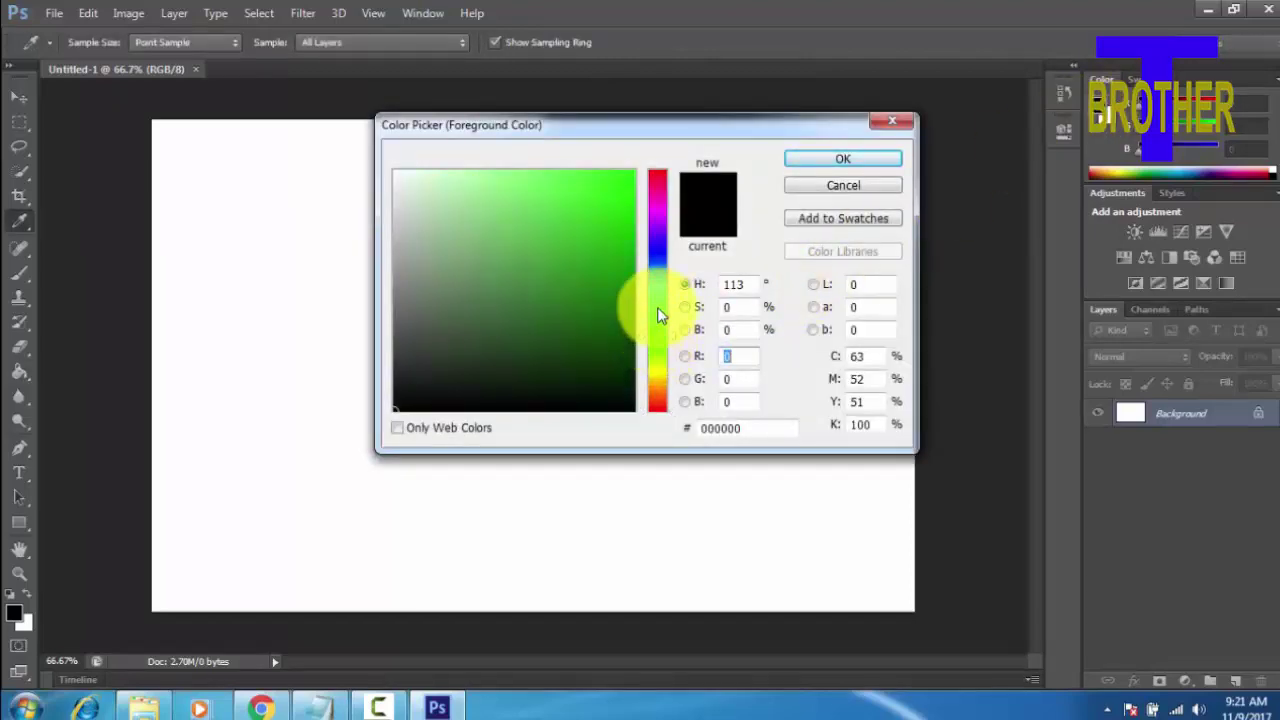
click(612, 368)
click(614, 348)
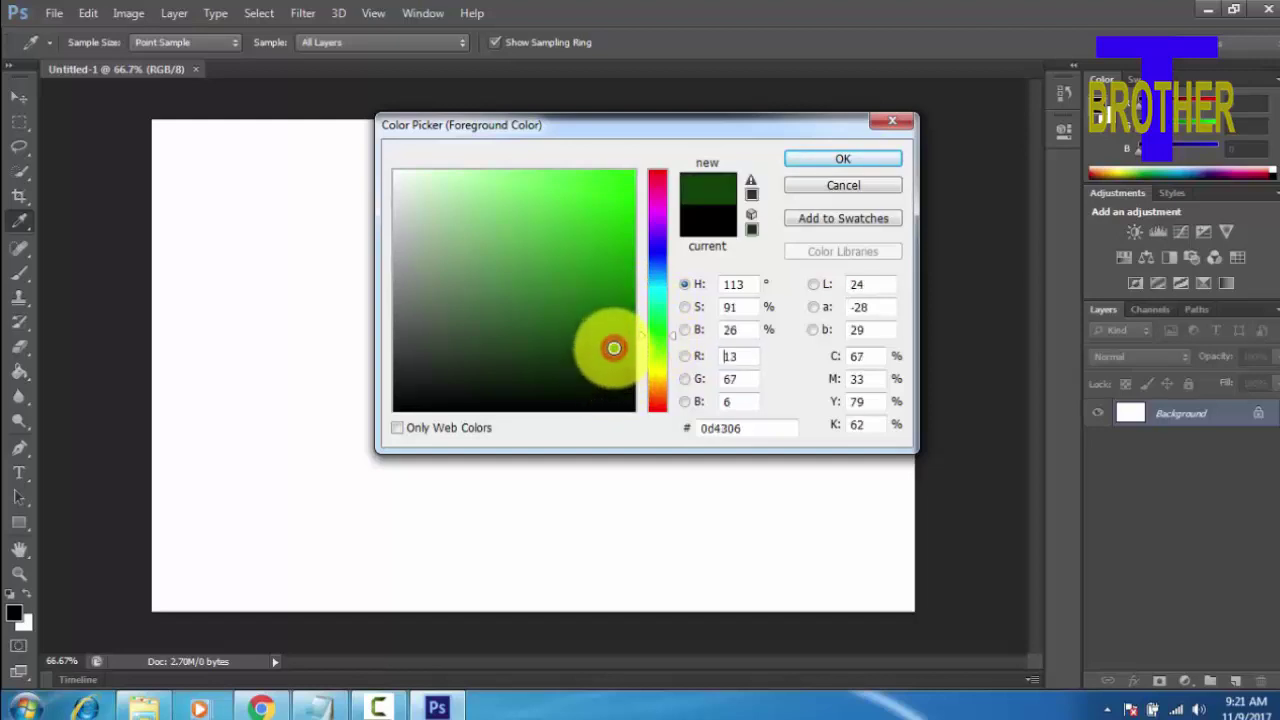
click(829, 184)
click(843, 160)
key(g)
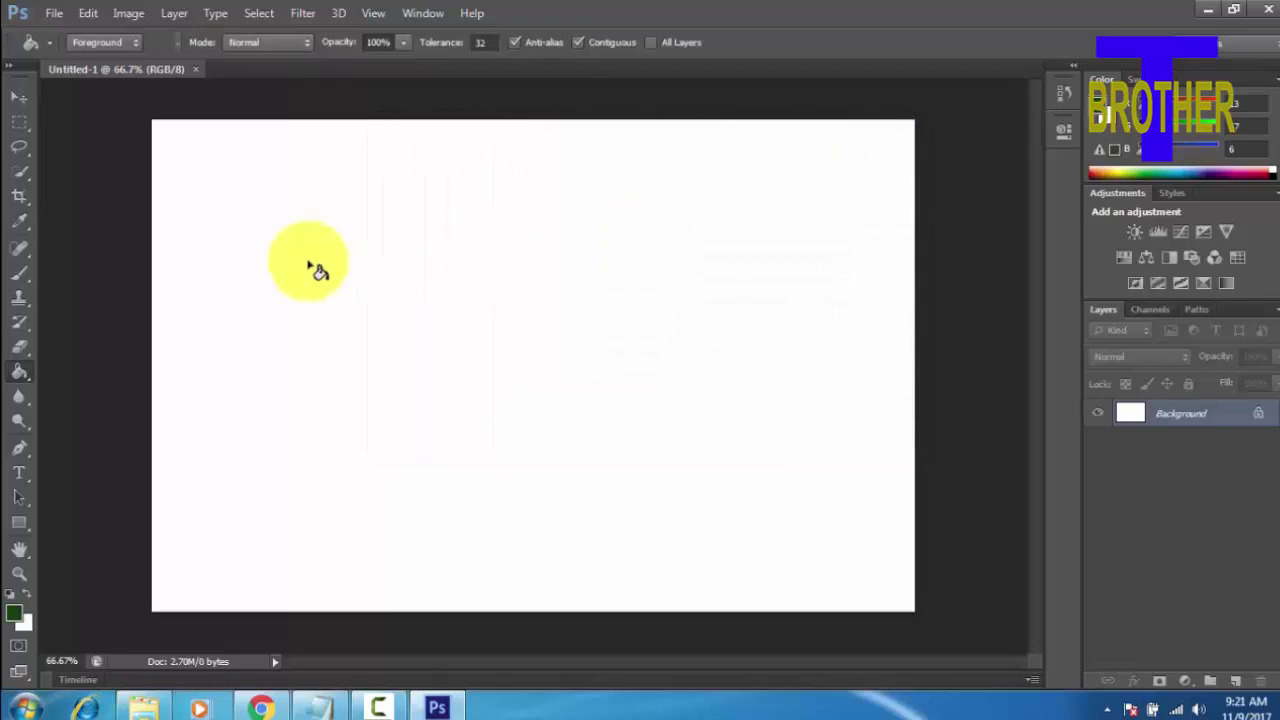
click(308, 263)
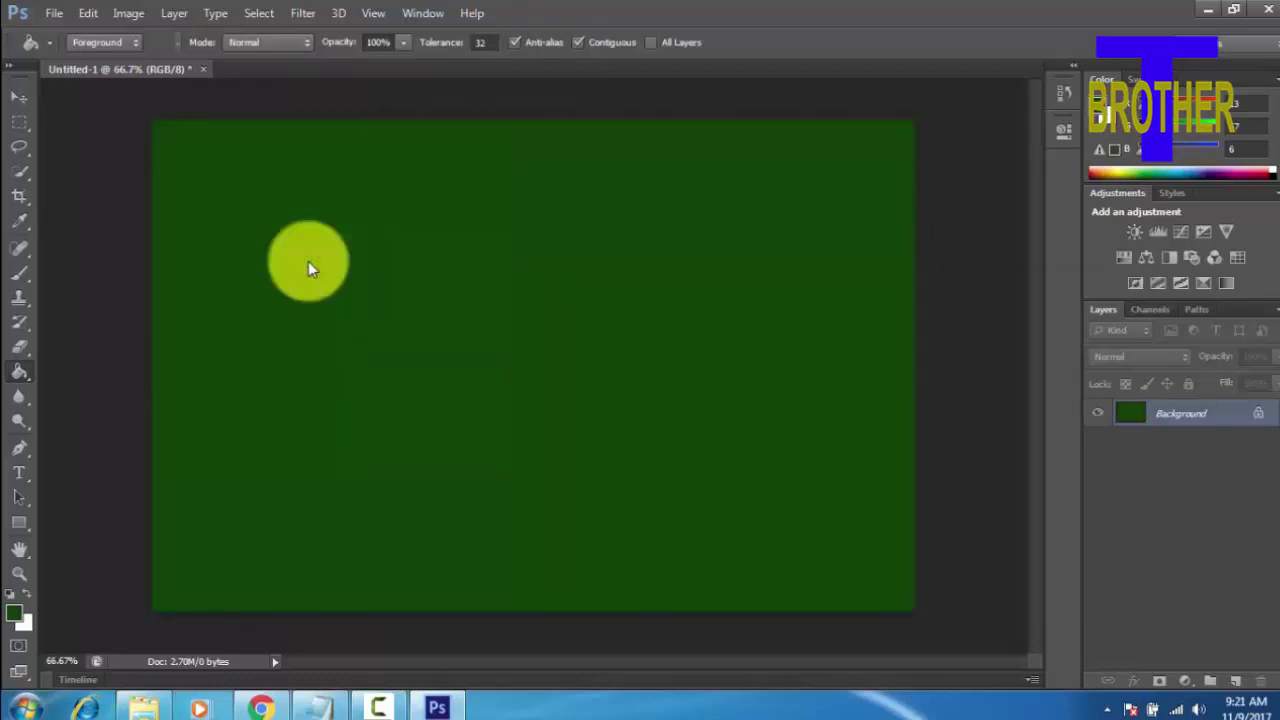
Step: Start a text box near the upper left with near-white colour f2e9e9
click(31, 482)
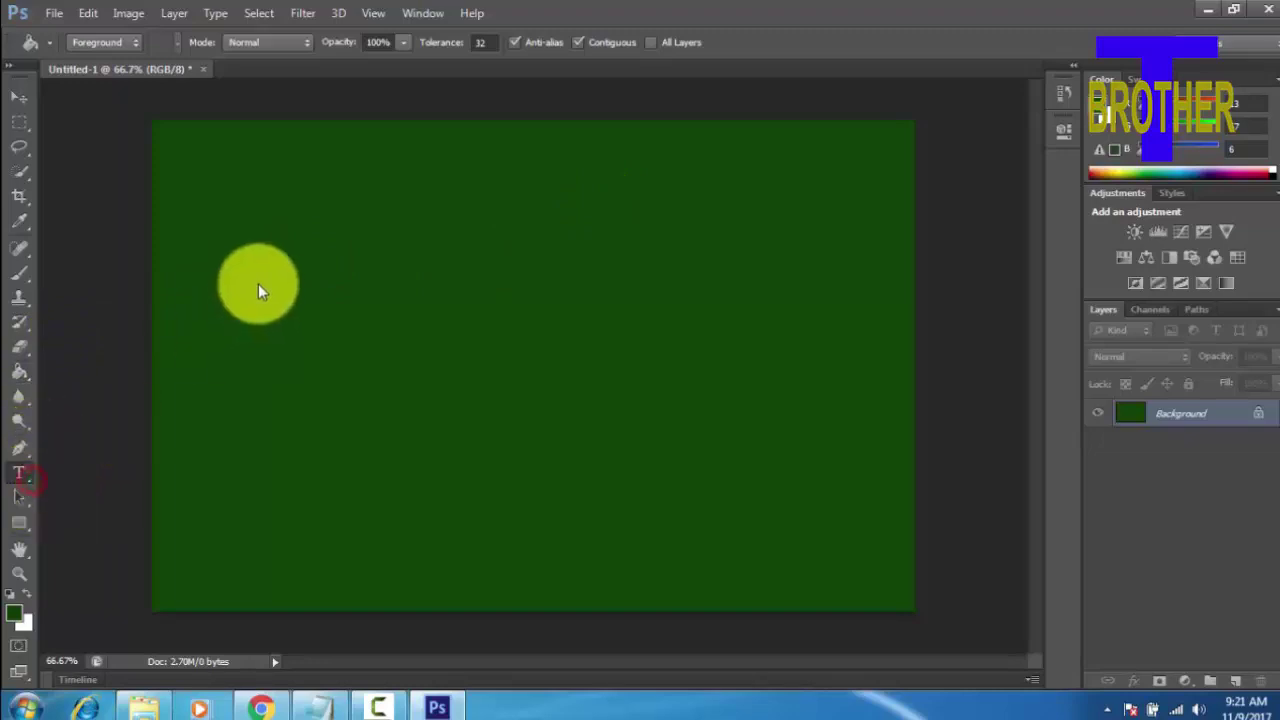
click(246, 253)
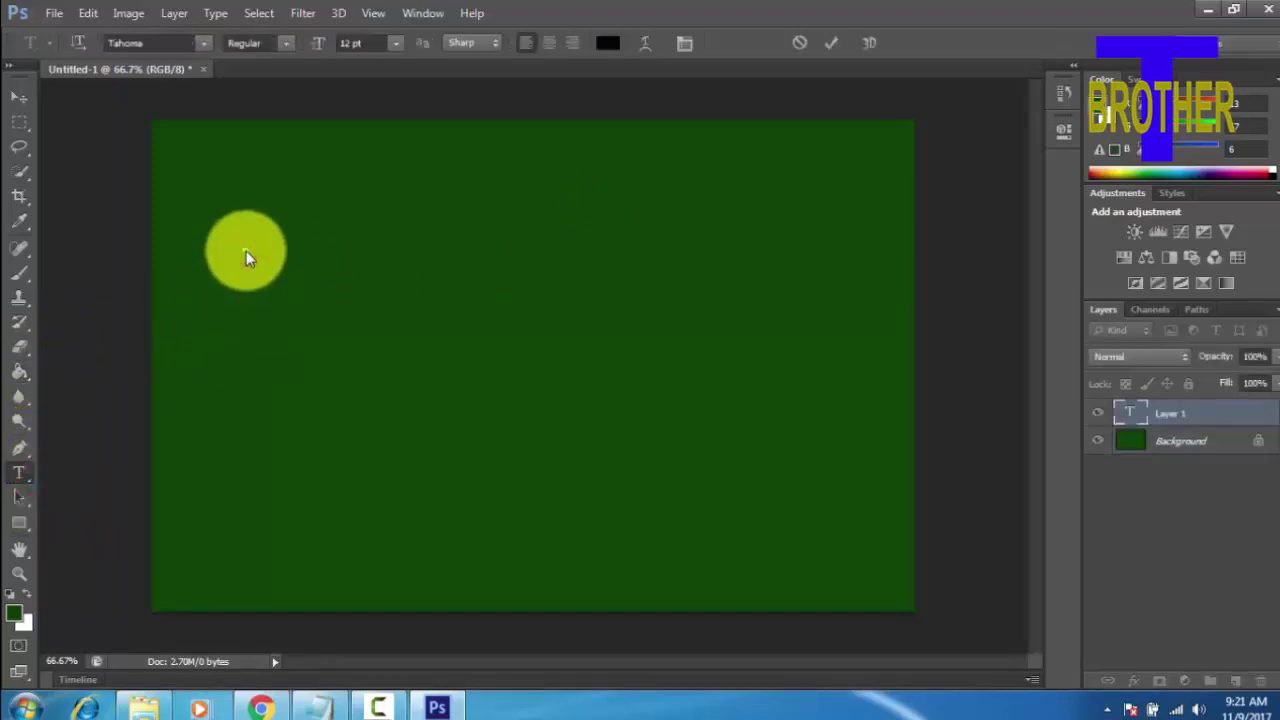
click(602, 44)
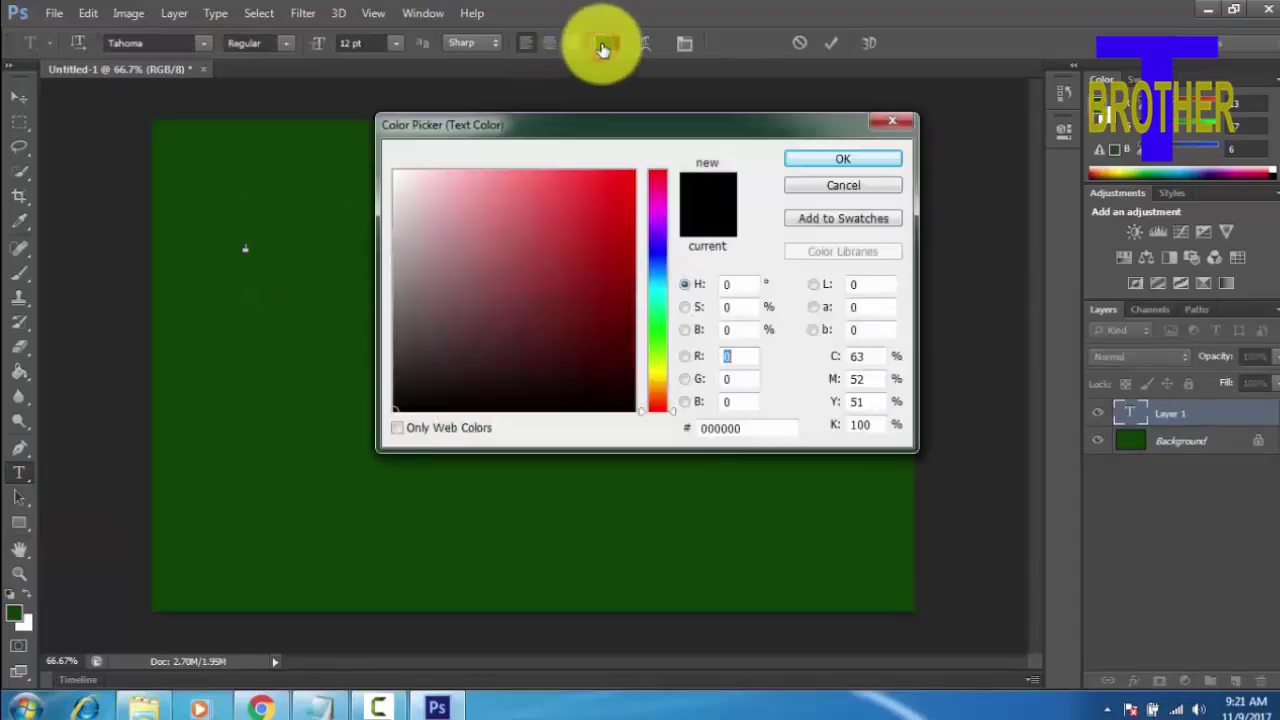
click(403, 182)
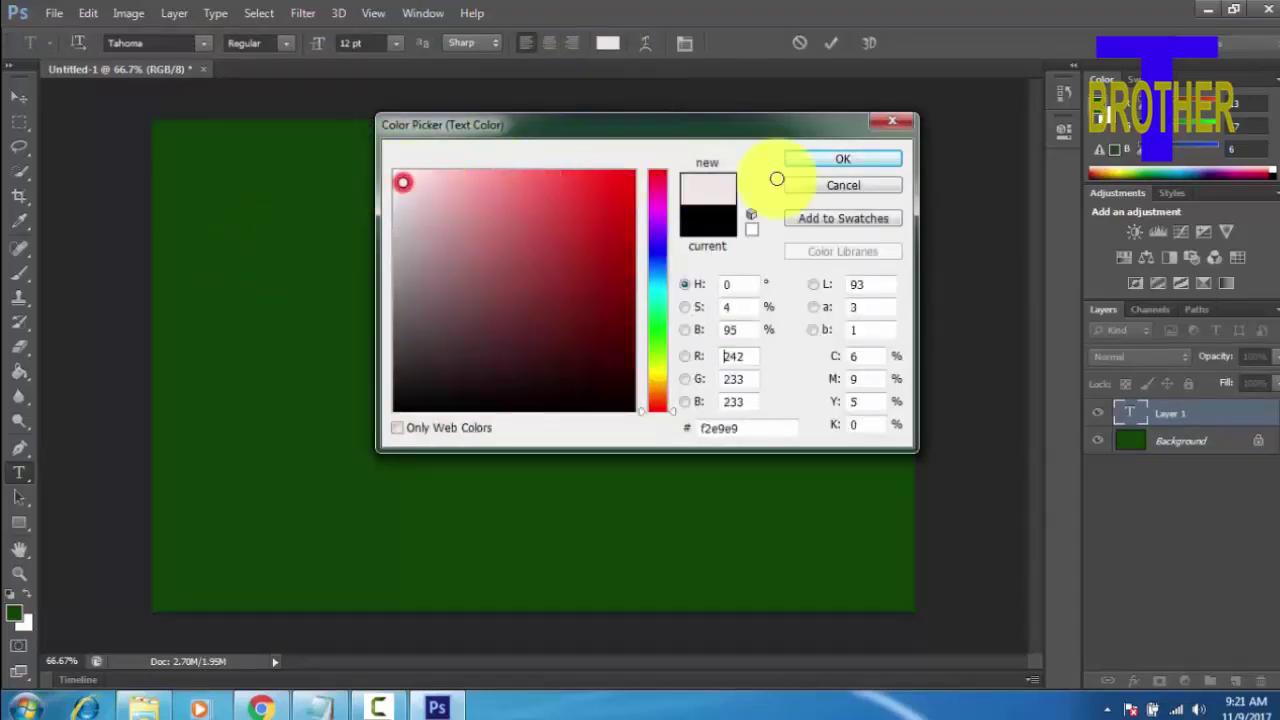
click(838, 162)
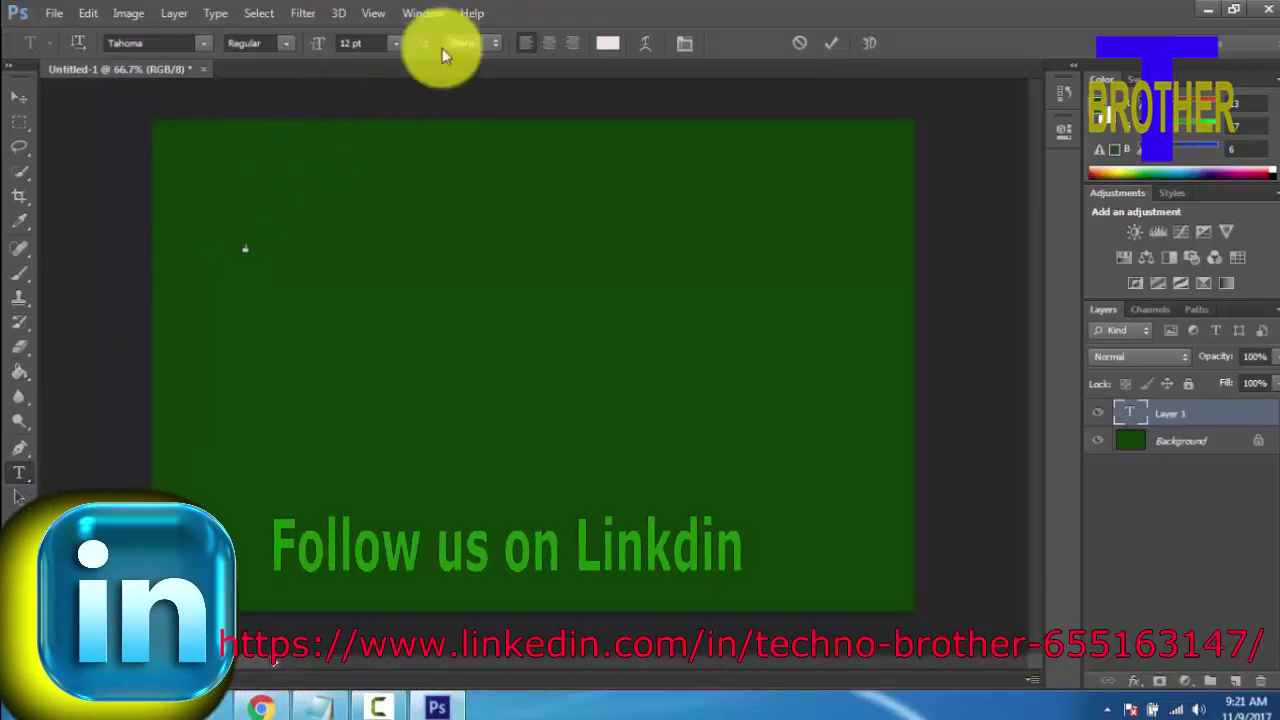
Step: Set the size to 72 pt, type TECHNOBROTHER in capitals, and commit the text
click(396, 45)
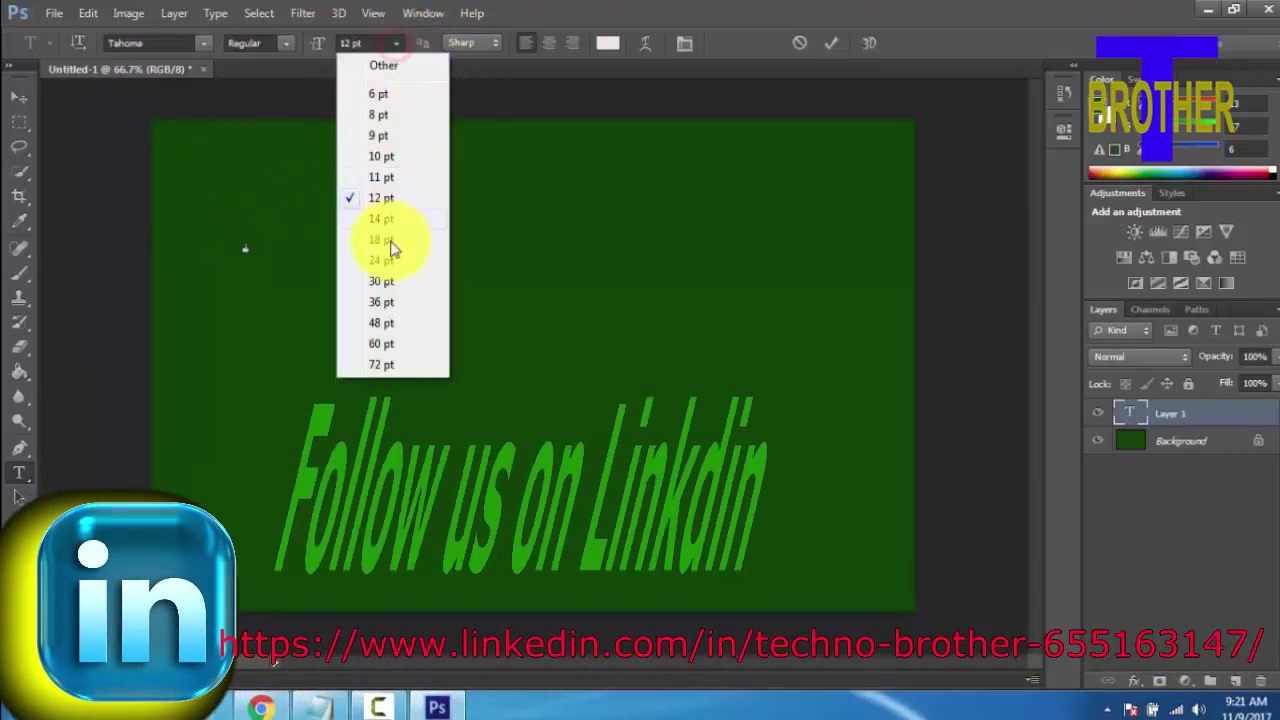
click(372, 364)
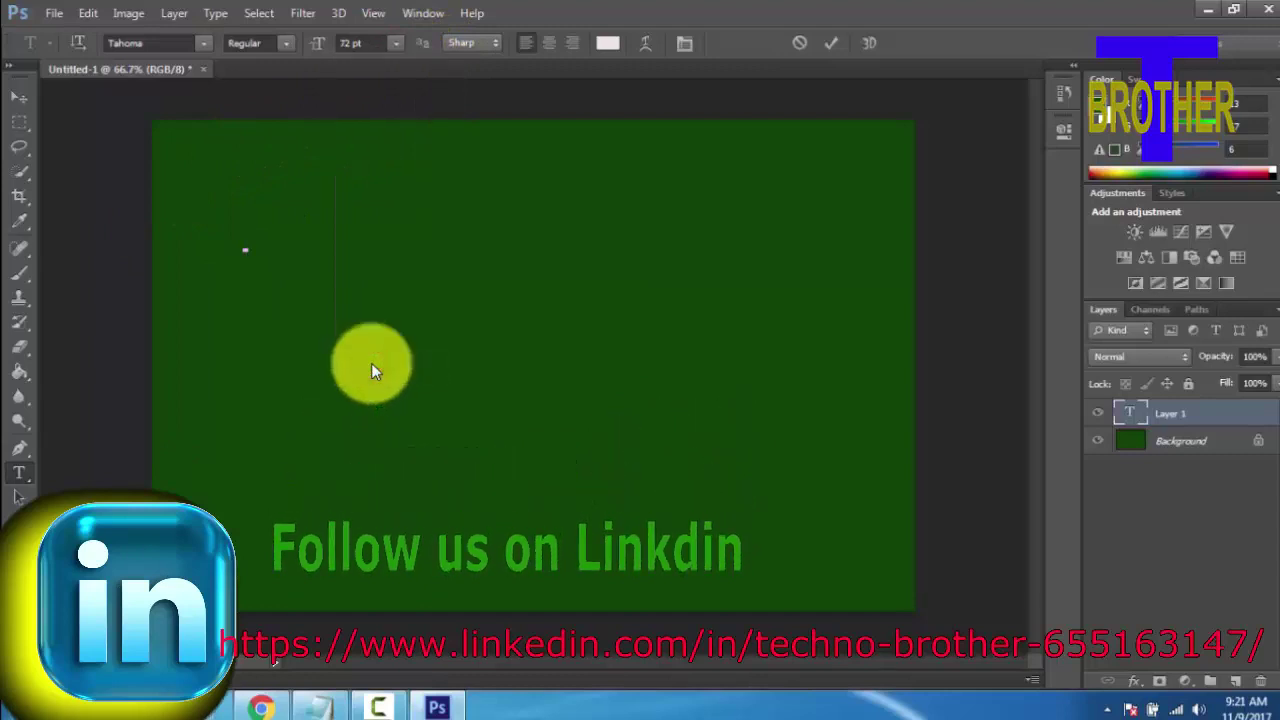
text(t)
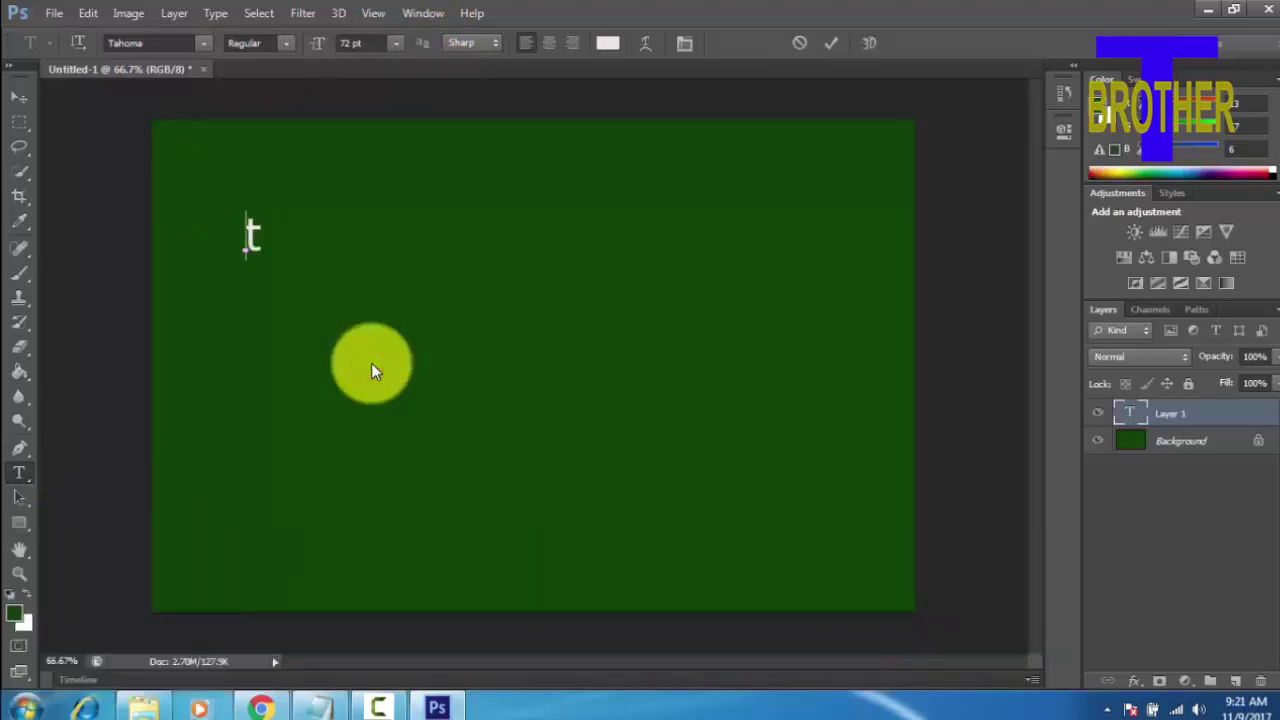
key(BackSpace)
text(TE)
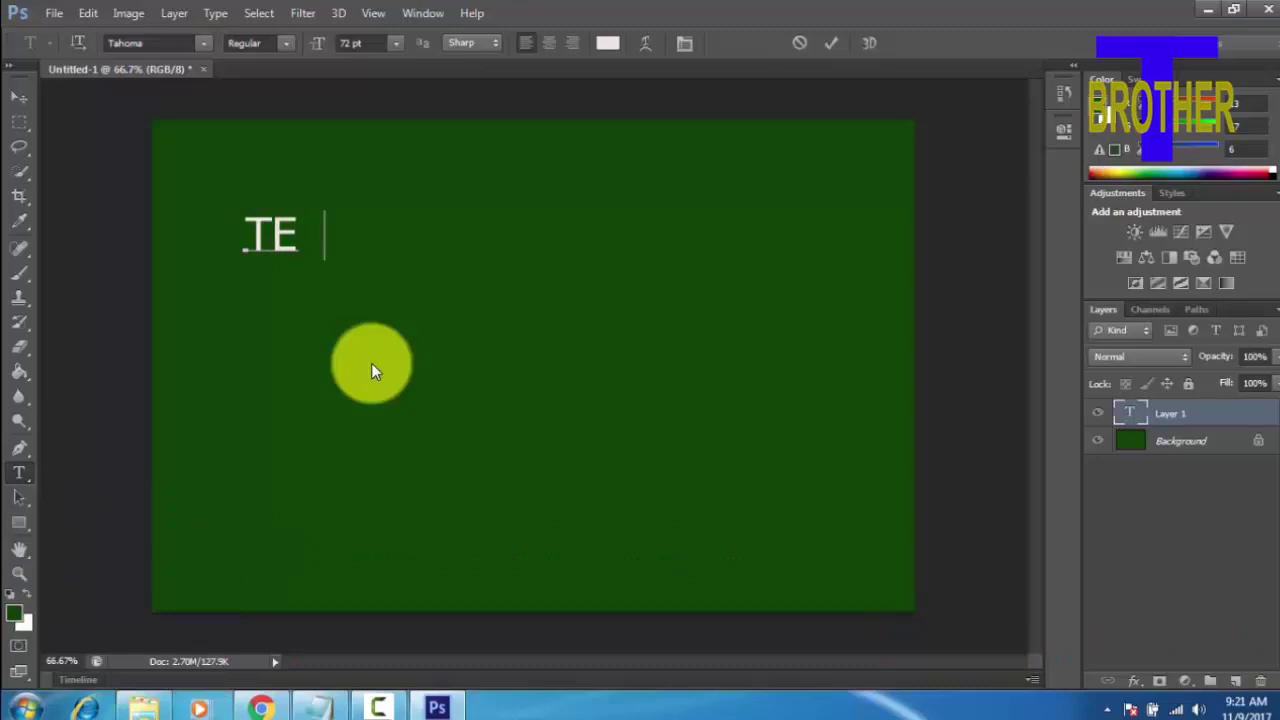
text(CHNO)
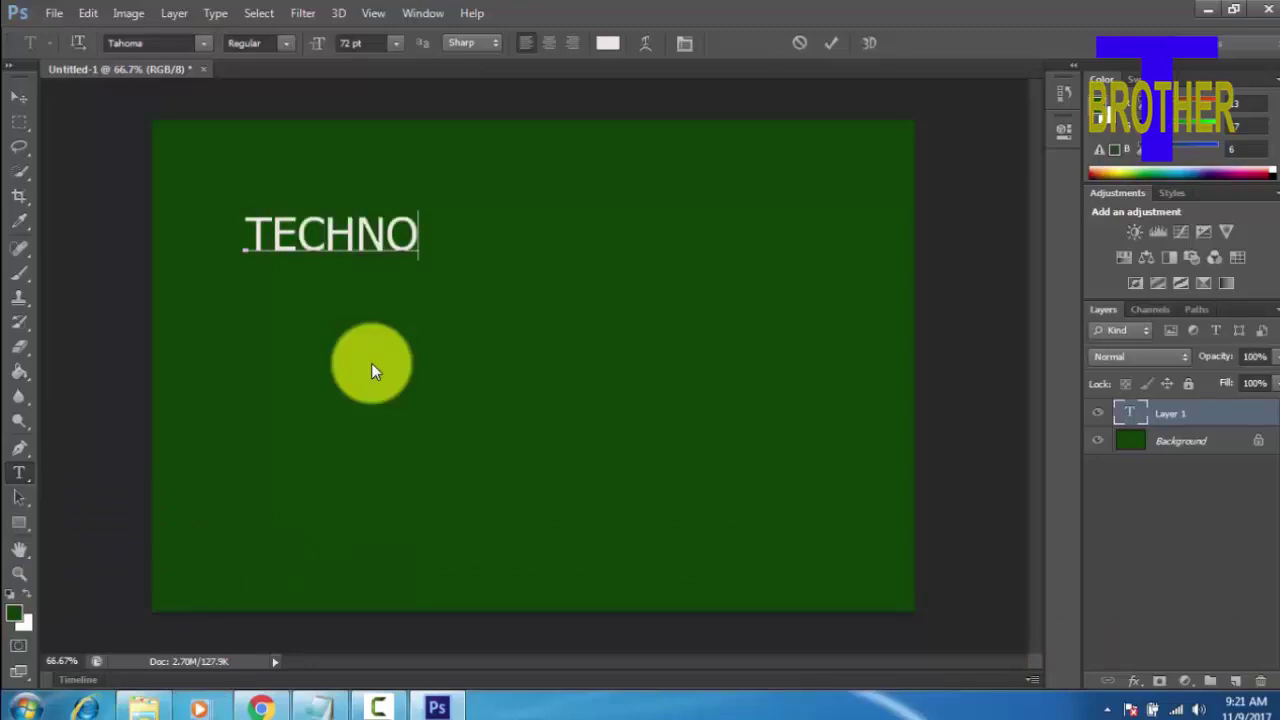
text(B)
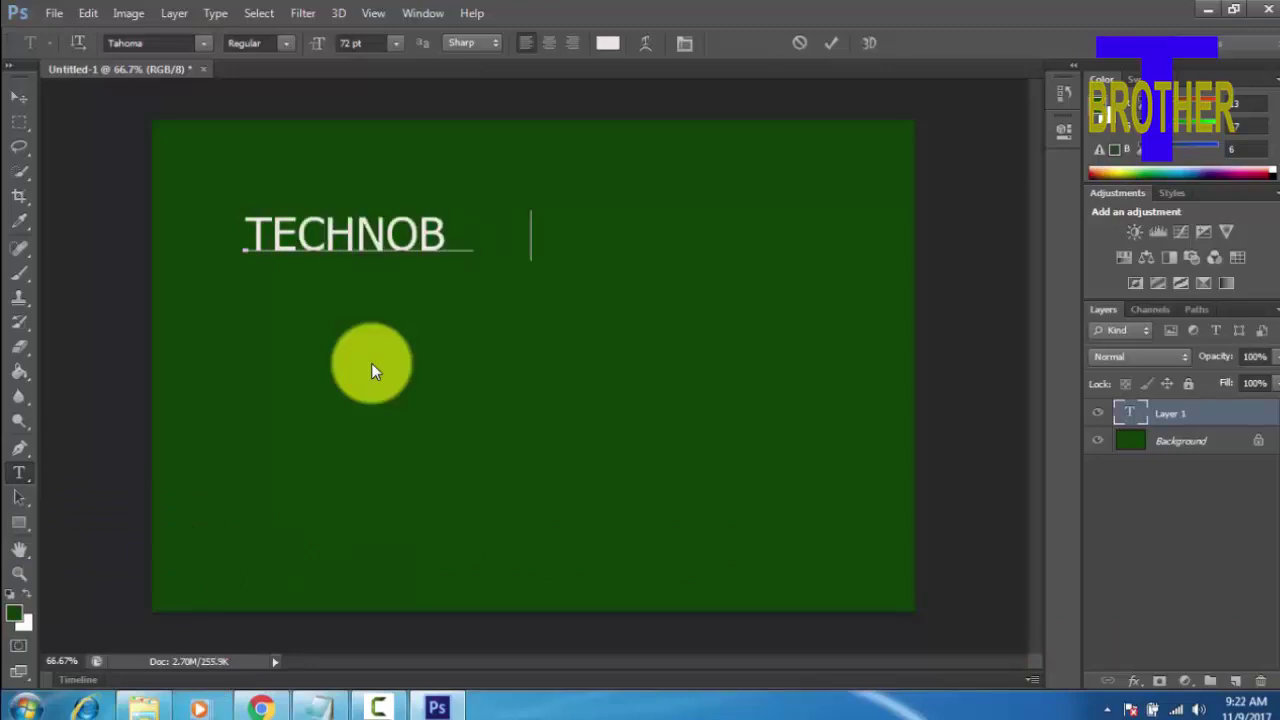
text(         R)
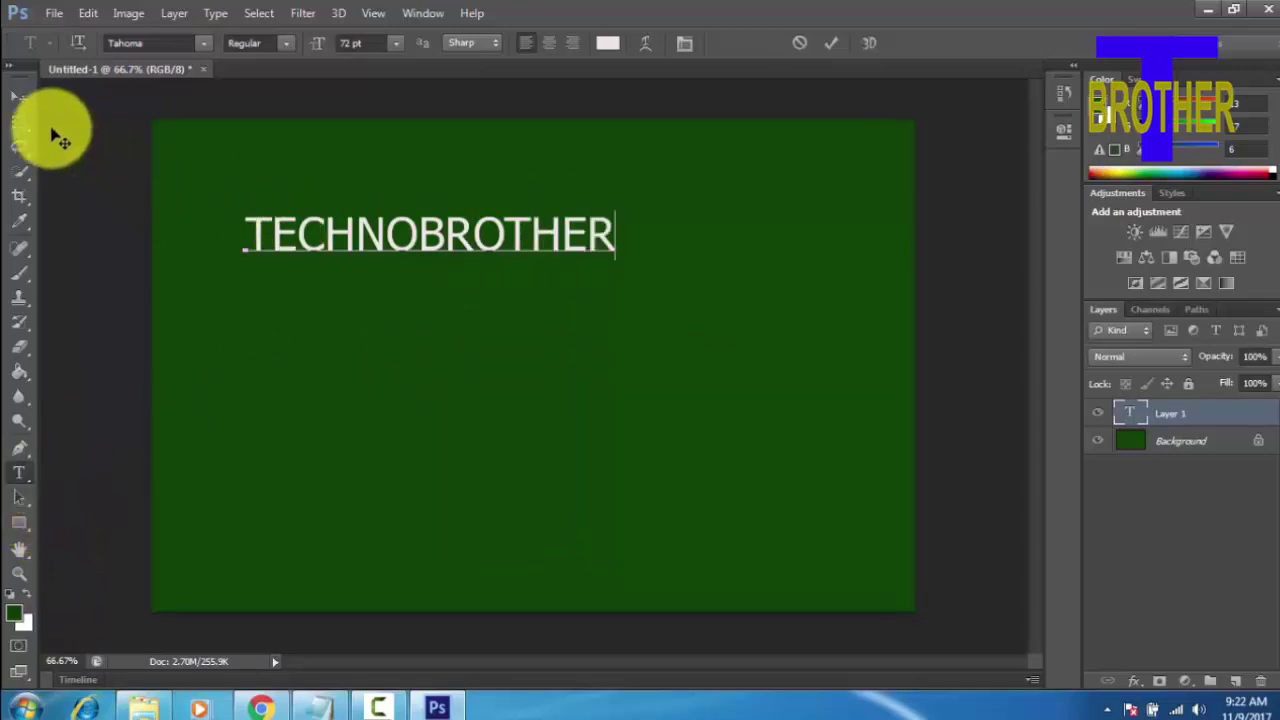
click(15, 100)
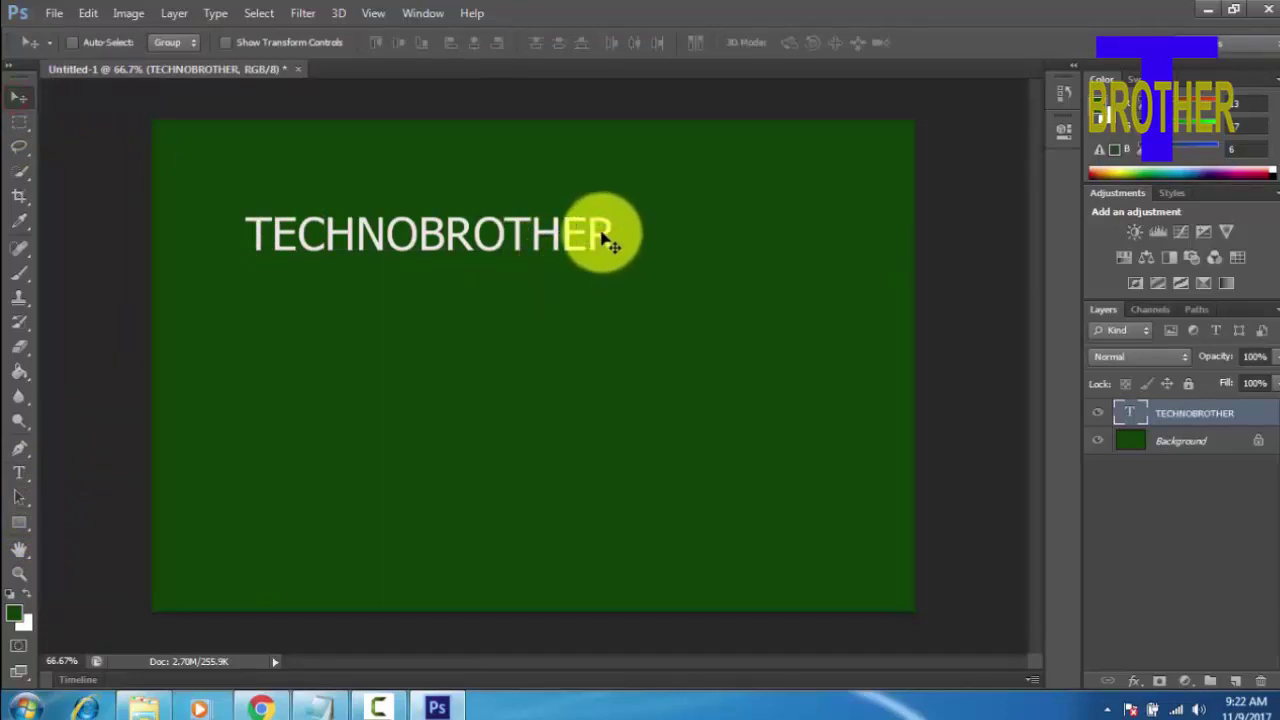
Step: Drag TECHNOBROTHER toward the centre, then add CHANNEL as a new text layer below it
mouse_move(498, 226)
mouse_down()
mouse_move(627, 252)
mouse_move(578, 263)
mouse_move(549, 251)
mouse_up()
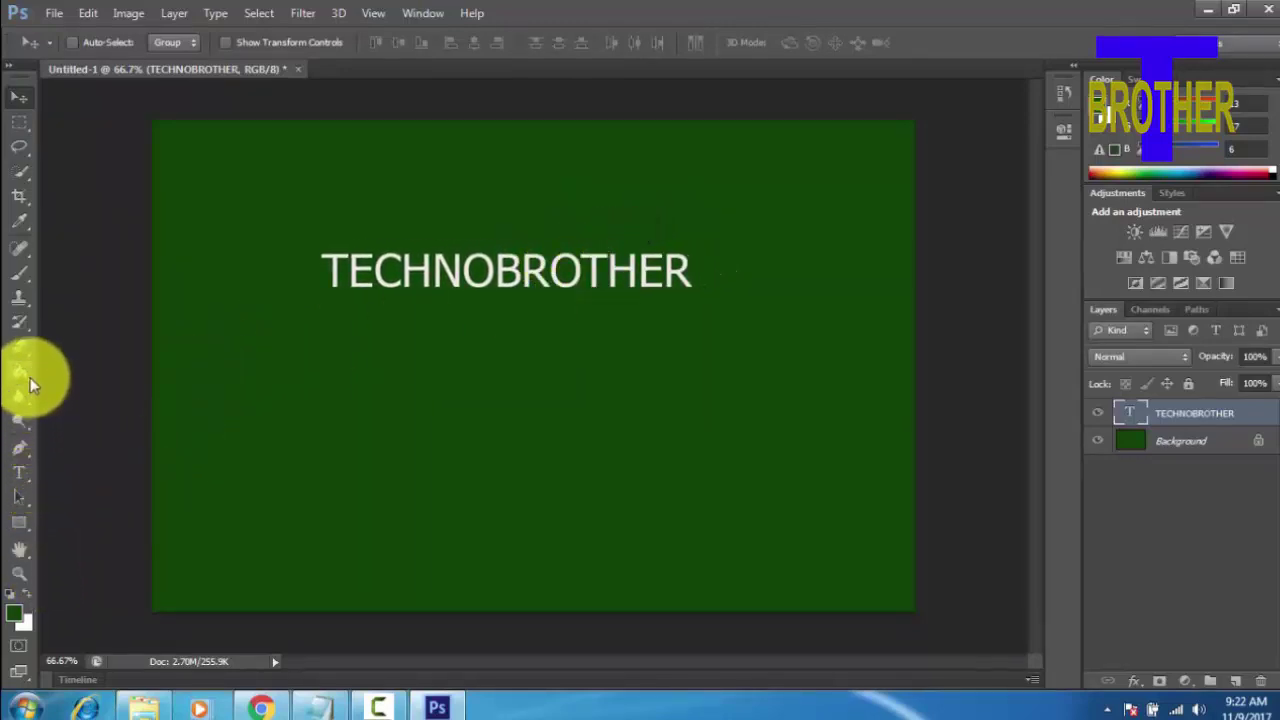
click(26, 476)
click(333, 391)
text(CHA)
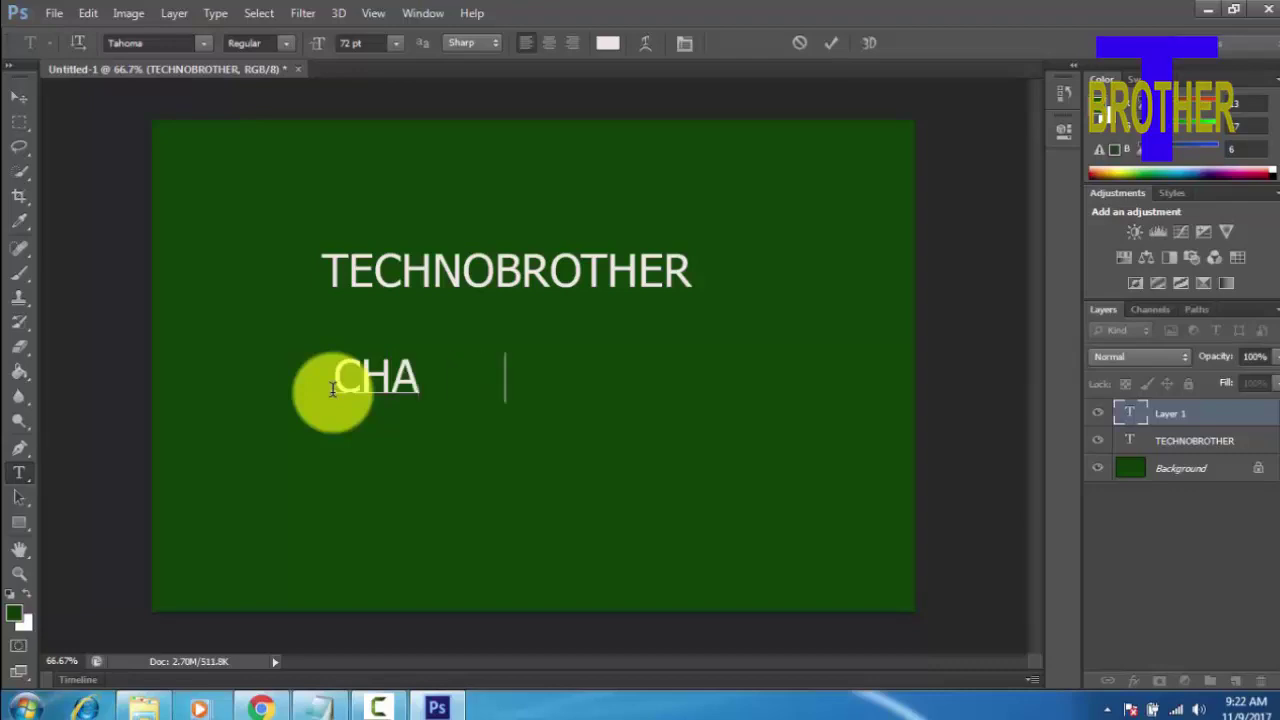
text(NNEL)
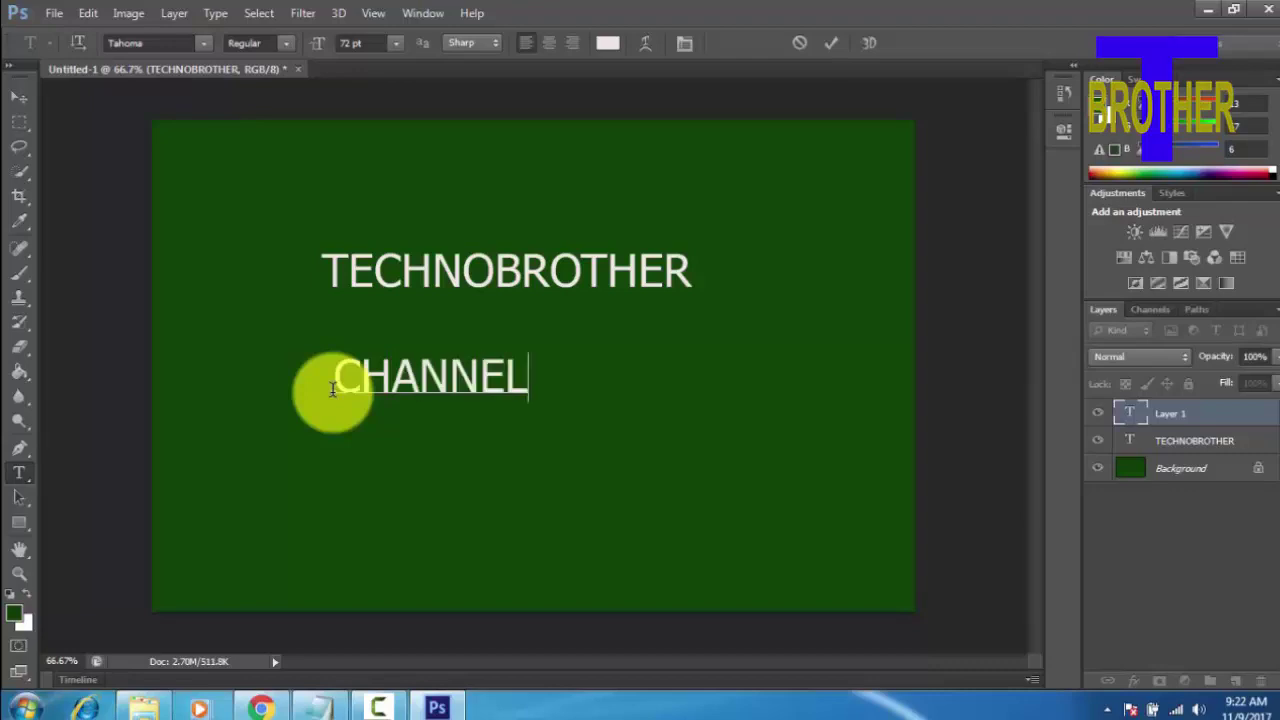
click(20, 98)
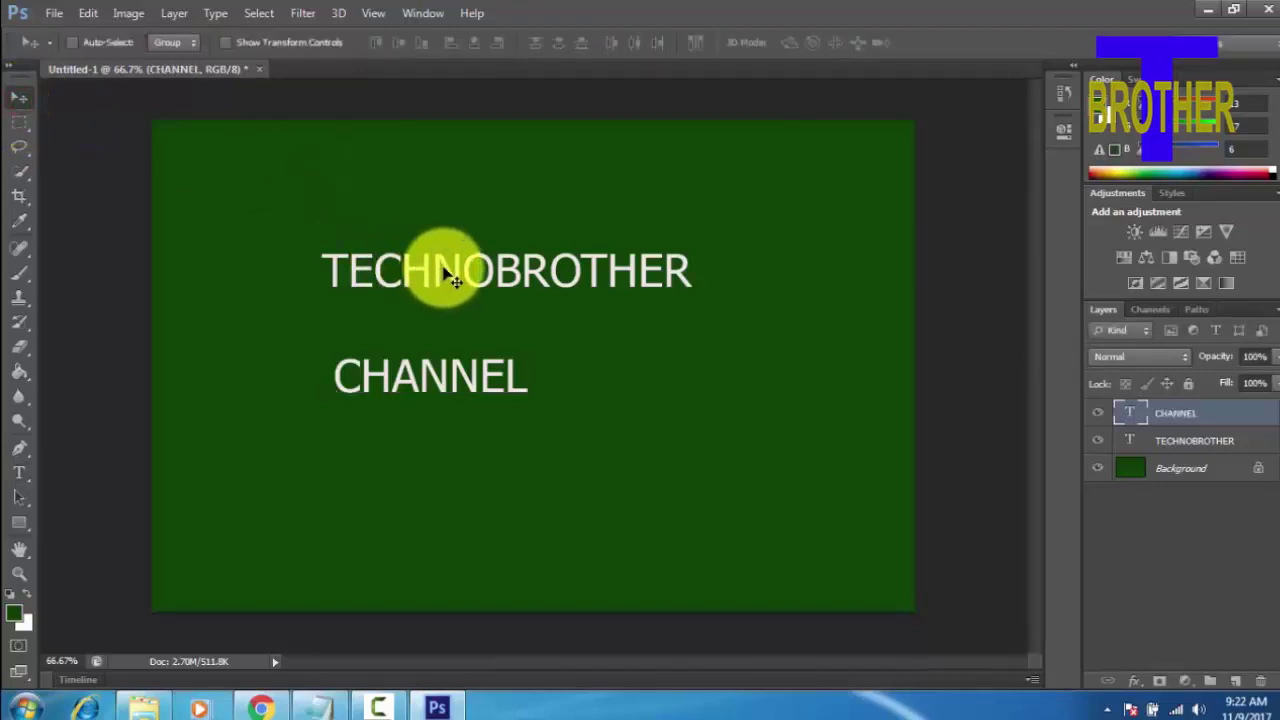
Step: Stretch the TECHNOBROTHER text to about 158% width and 189% height and apply the transform
click(1171, 447)
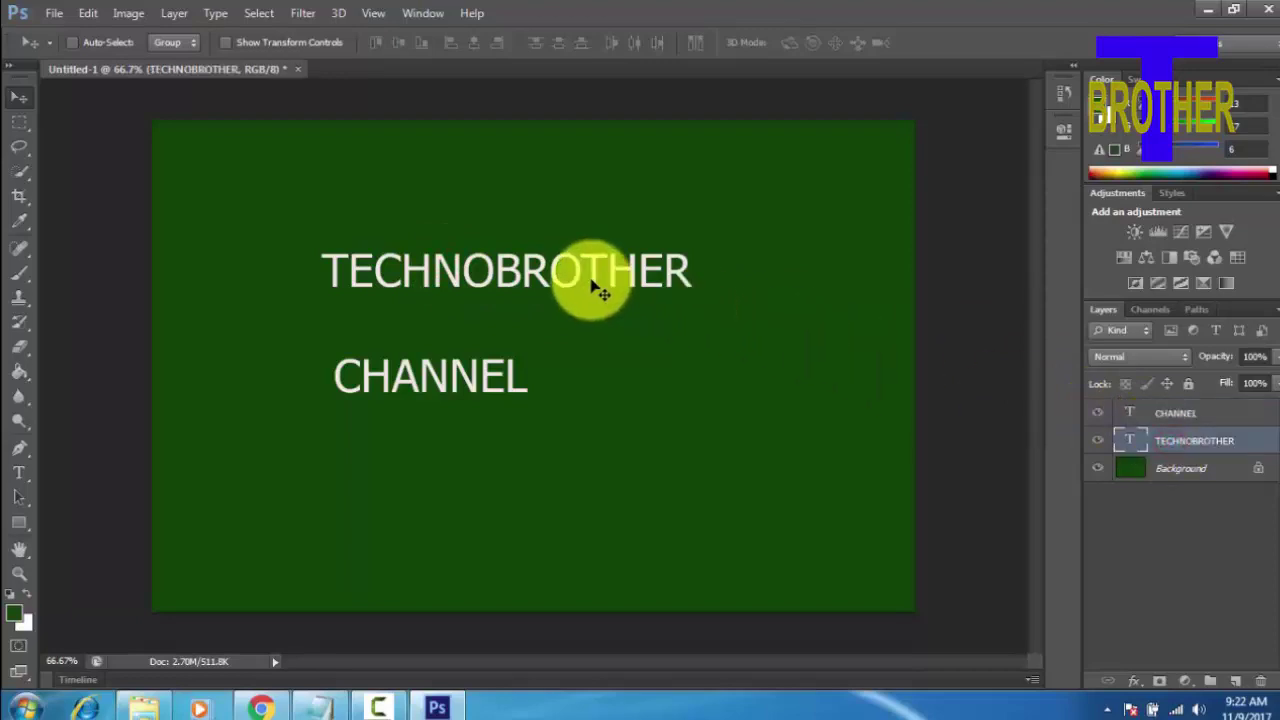
key(ctrl+t)
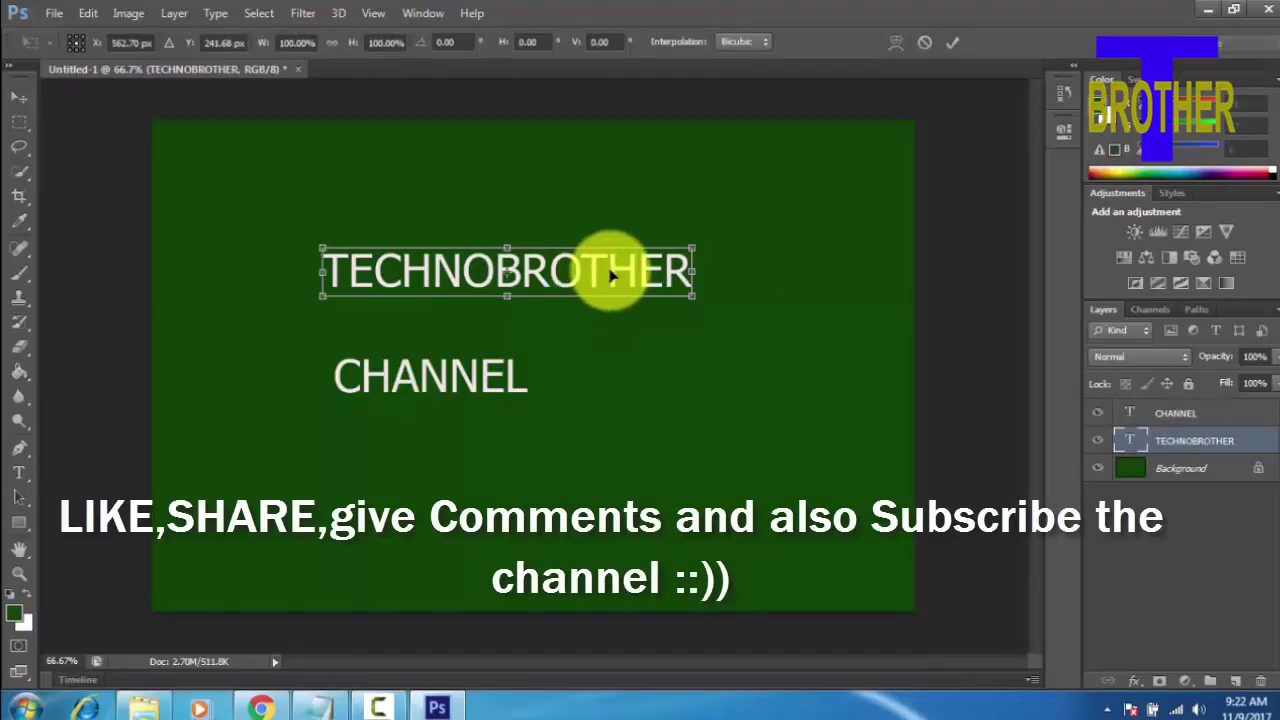
drag(507, 248, 510, 218)
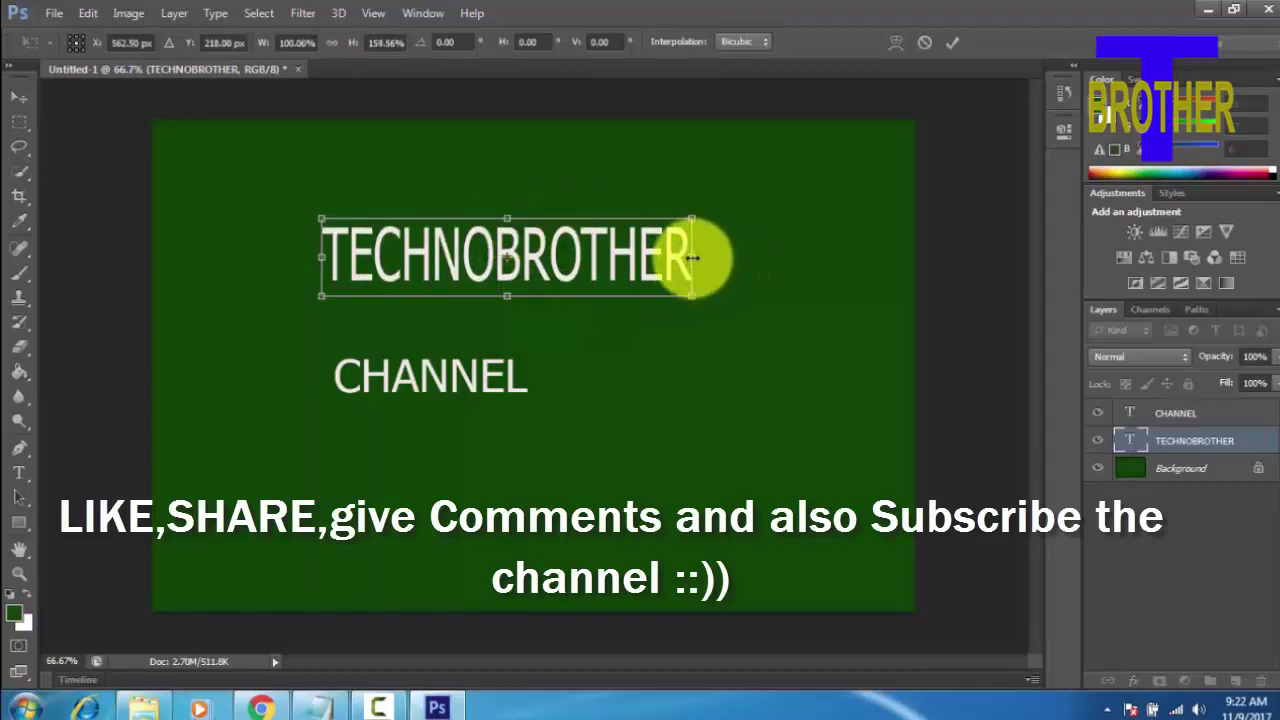
drag(693, 257, 821, 253)
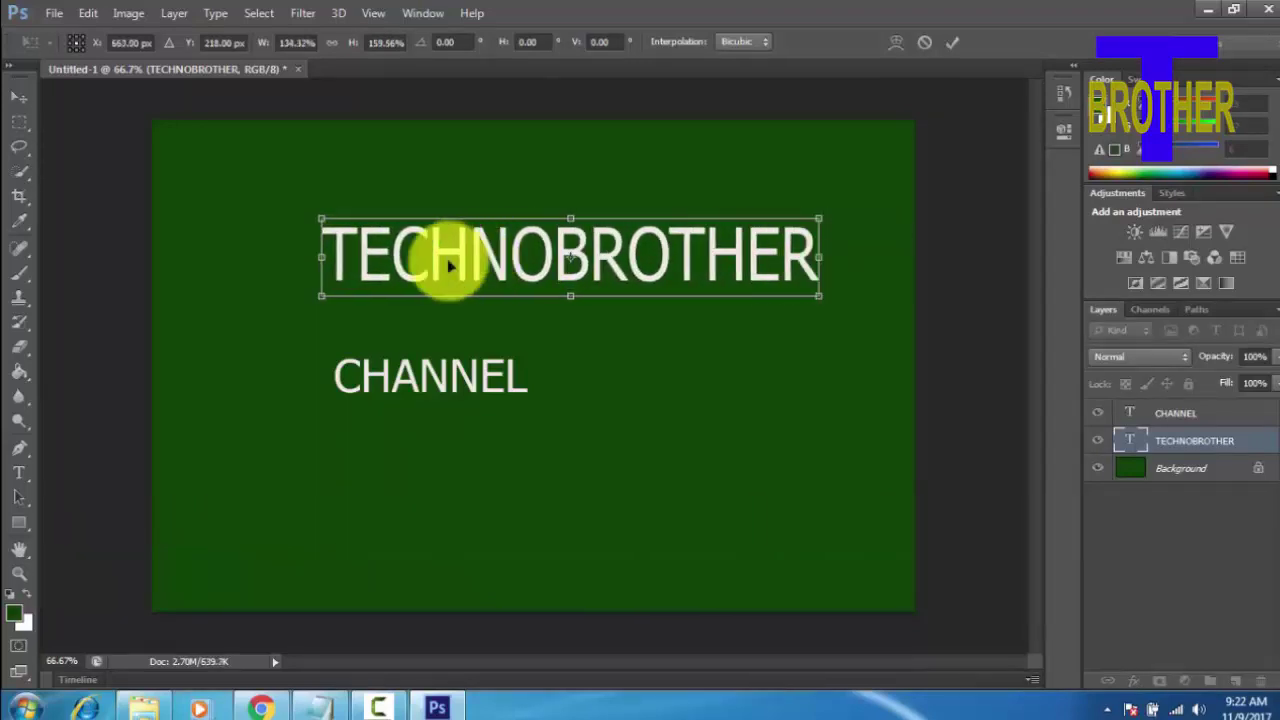
drag(320, 257, 247, 279)
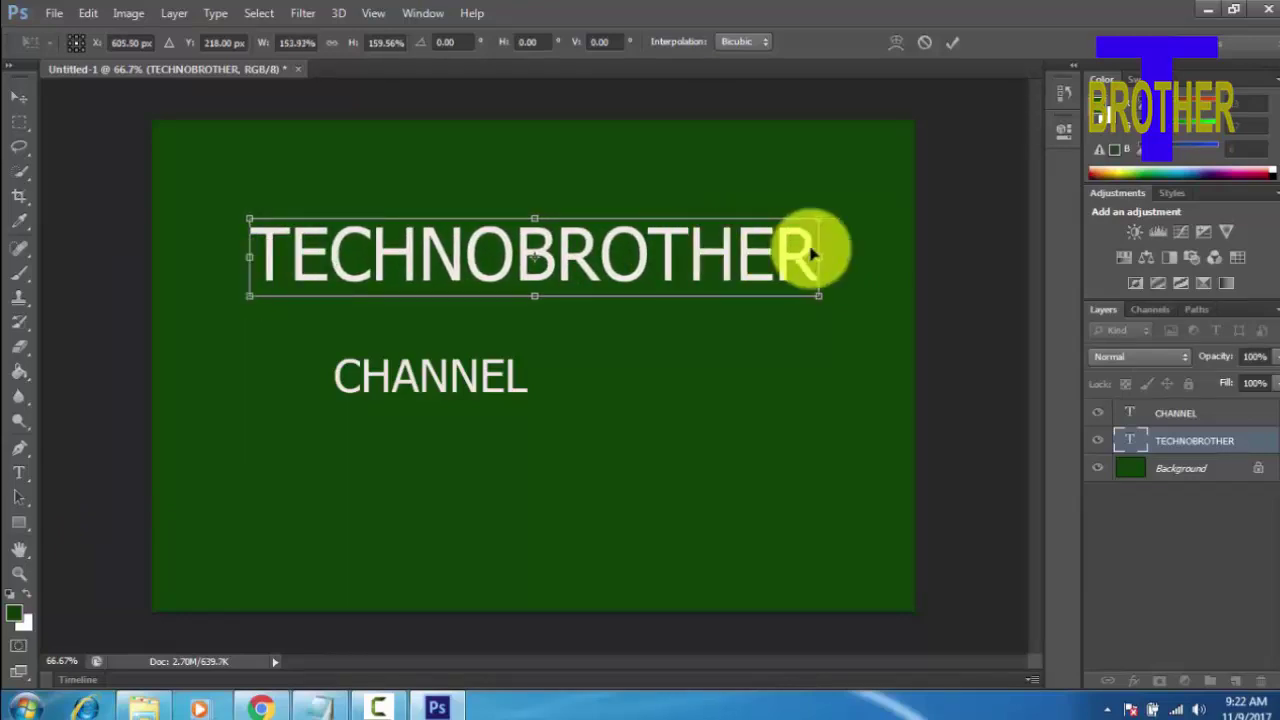
drag(819, 257, 832, 257)
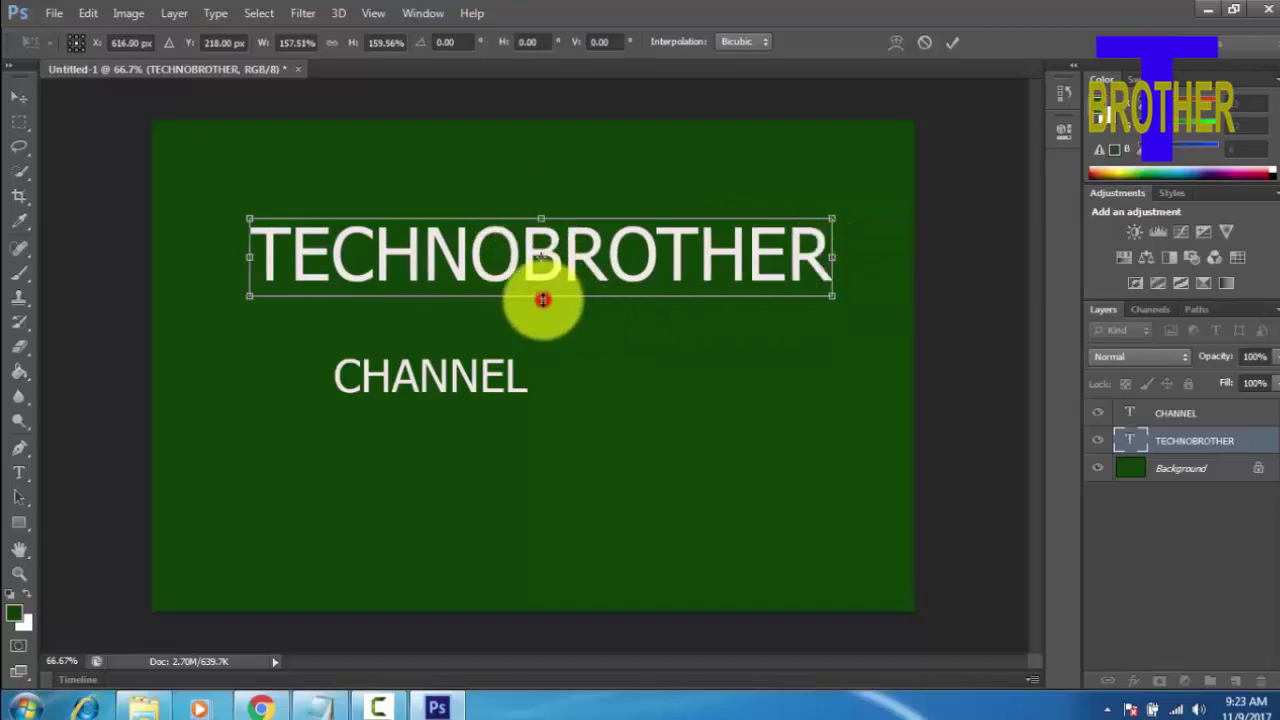
drag(541, 296, 541, 310)
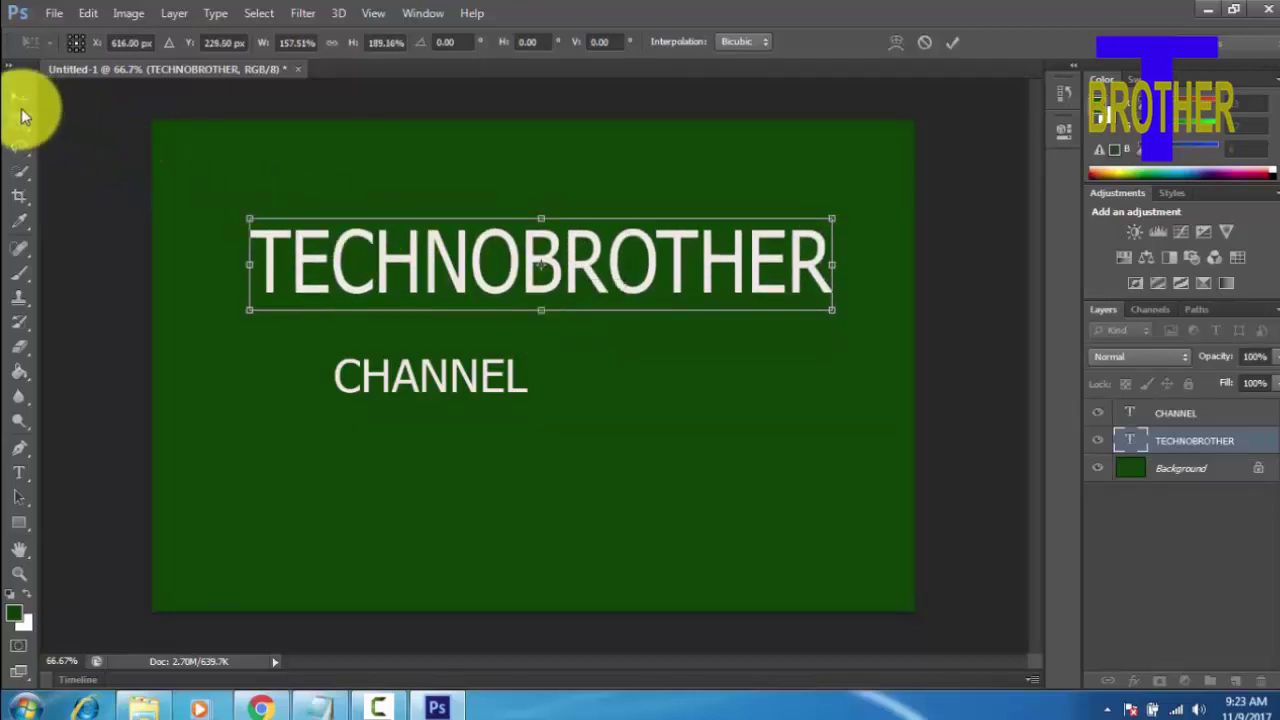
click(20, 100)
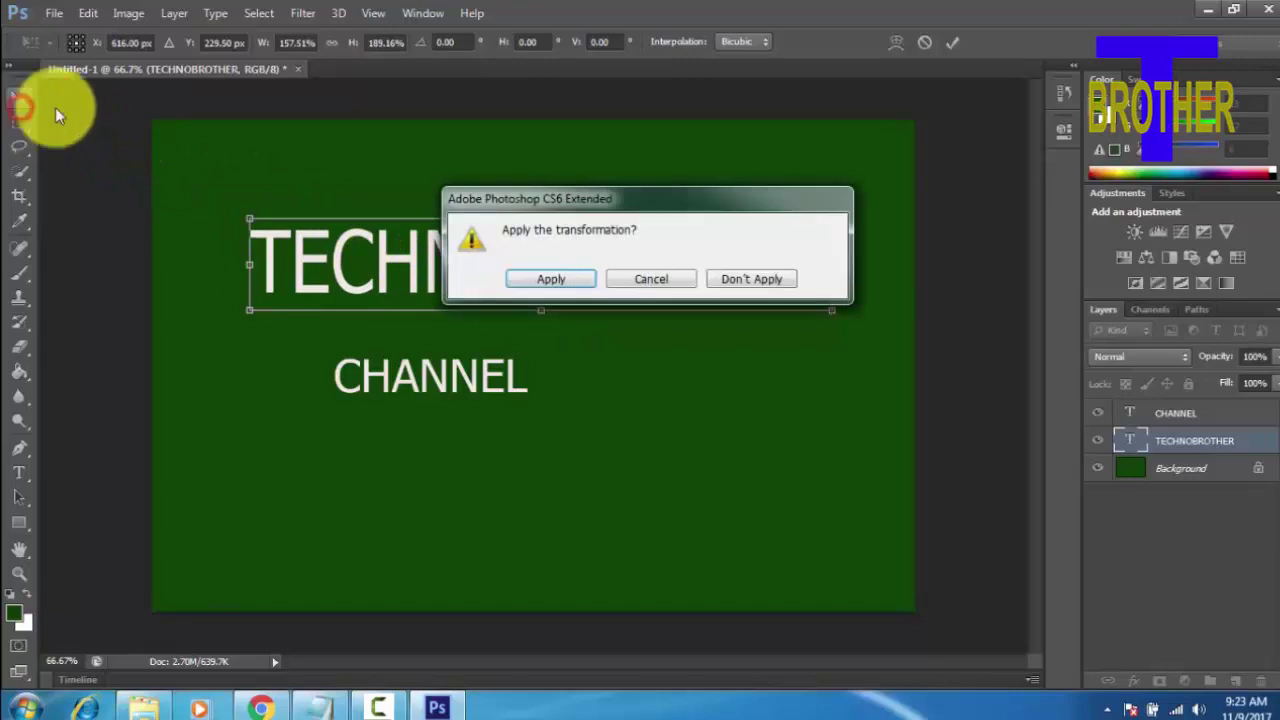
click(569, 278)
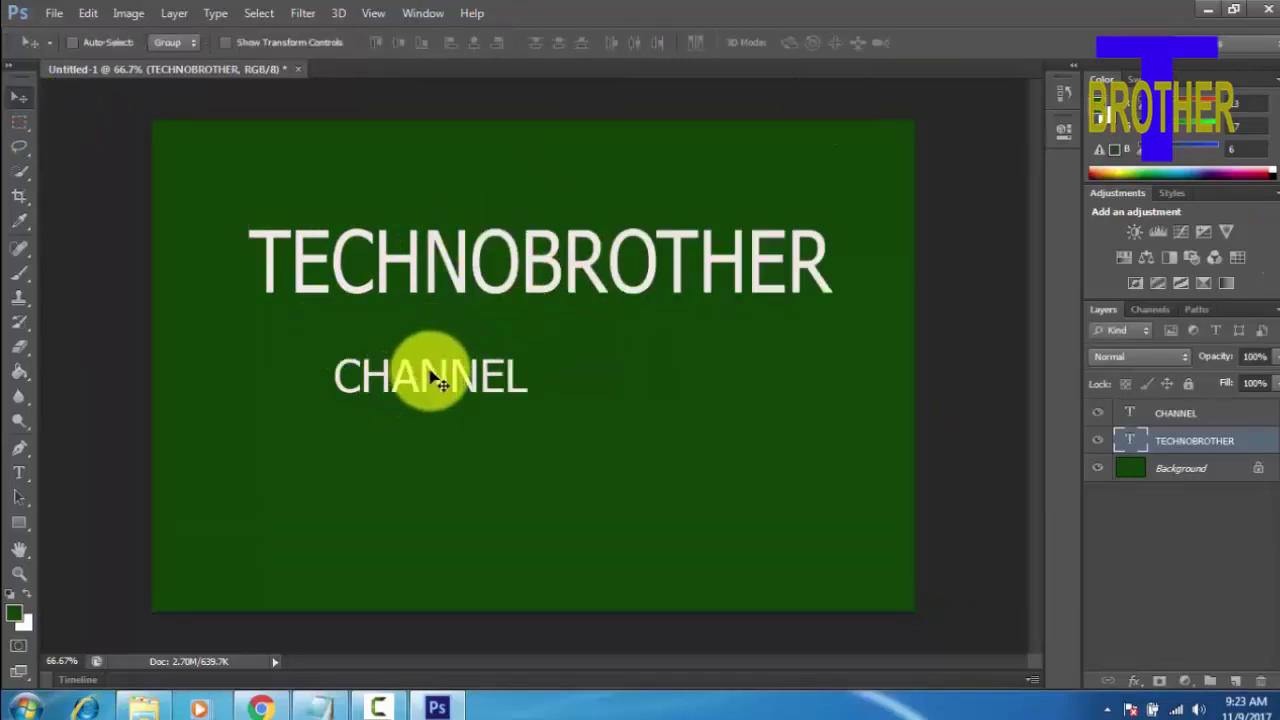
Step: Stretch the CHANNEL text to about 232% width and 208% height and apply the transform
click(1175, 412)
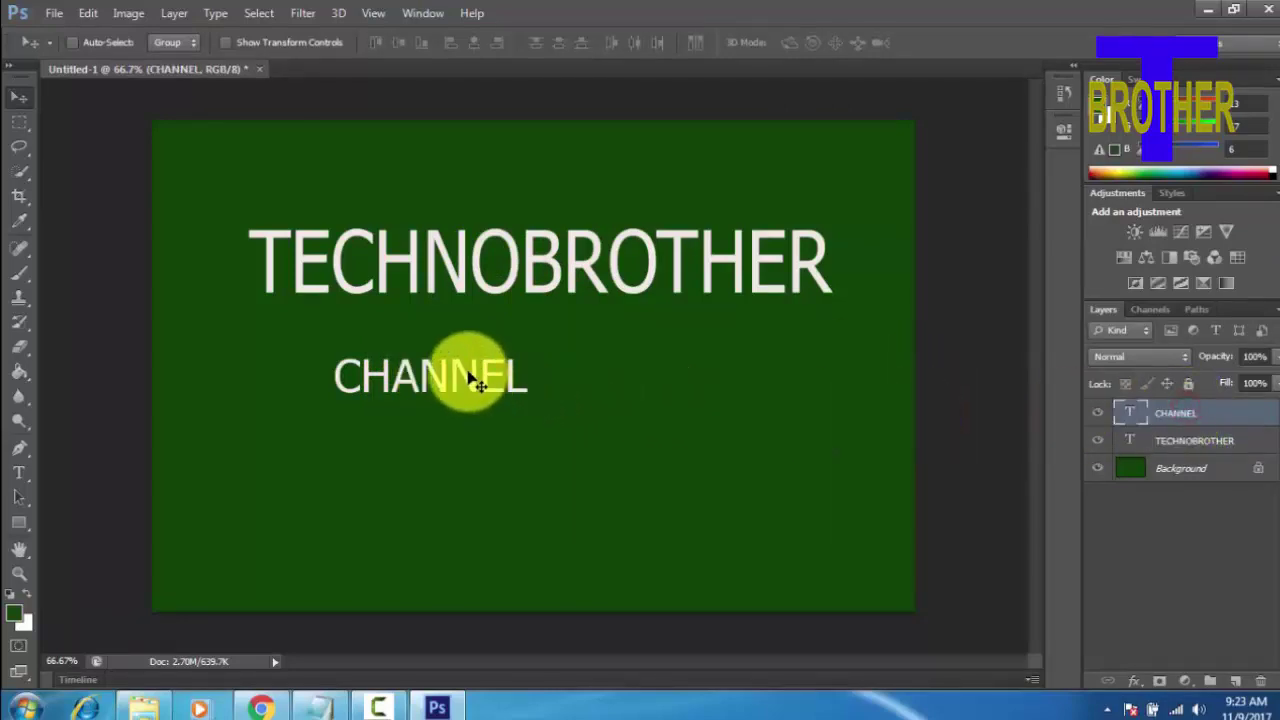
key(ctrl+t)
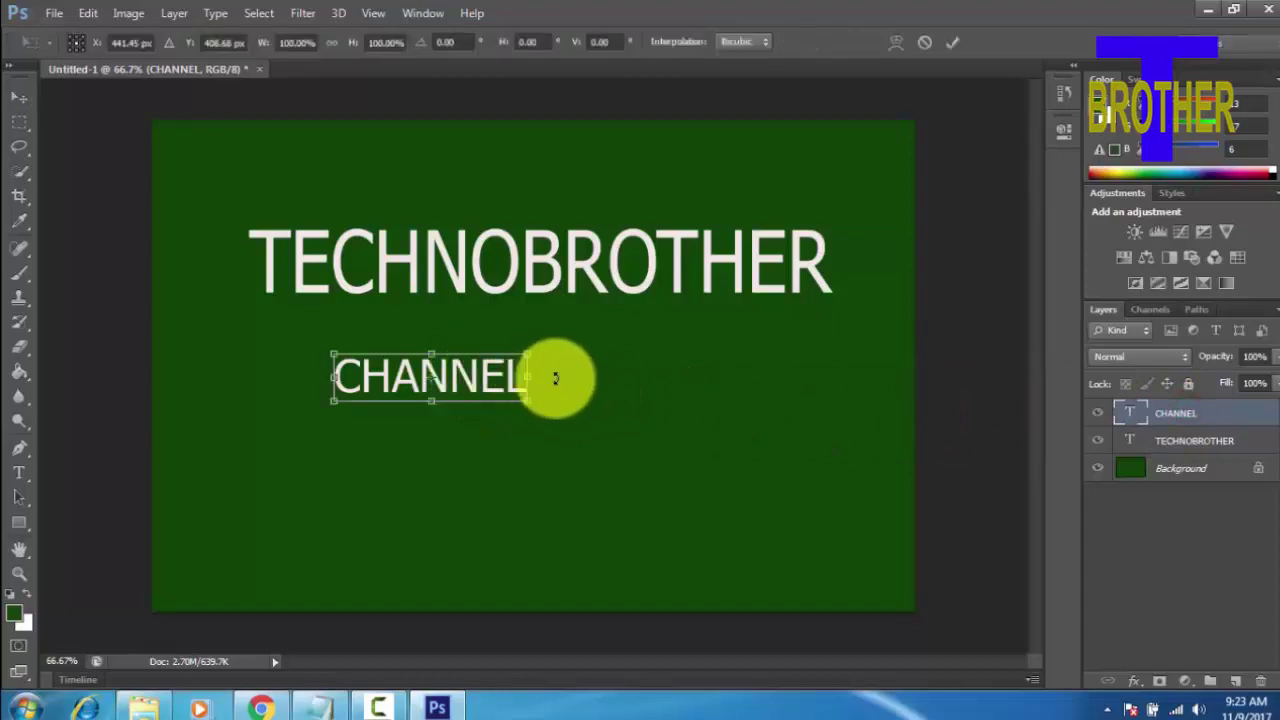
drag(527, 378, 766, 378)
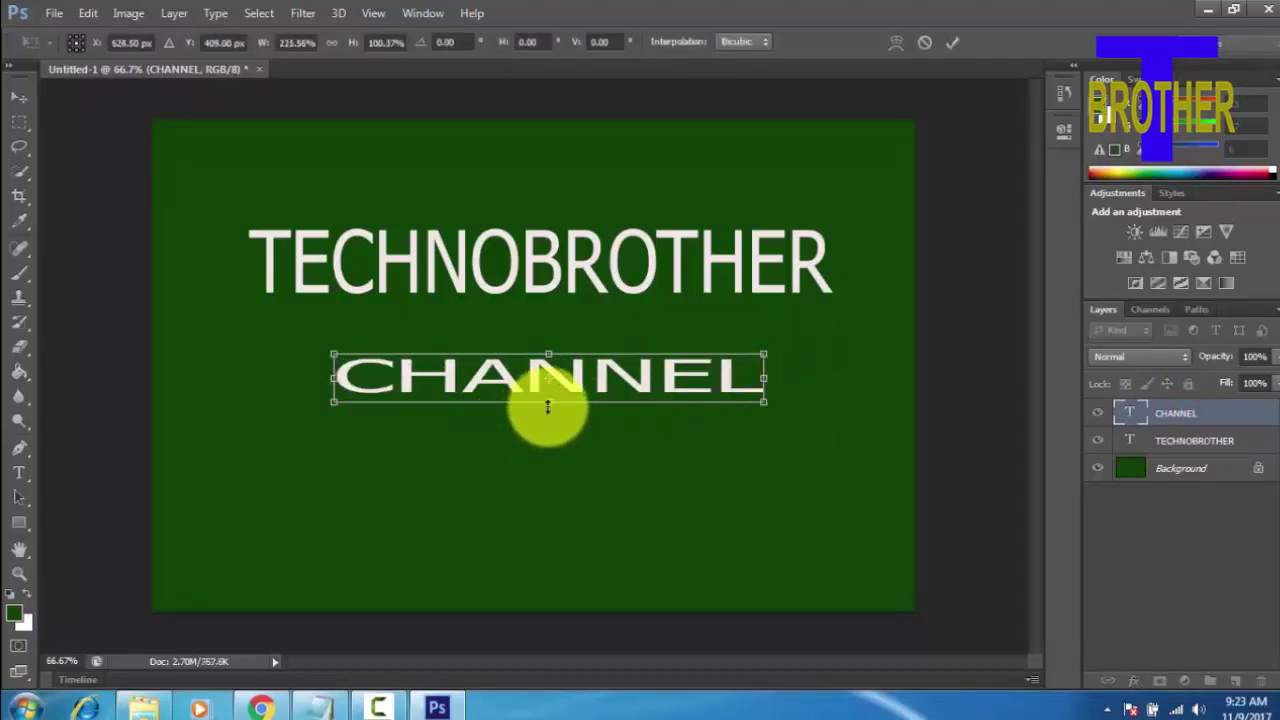
drag(549, 402, 549, 455)
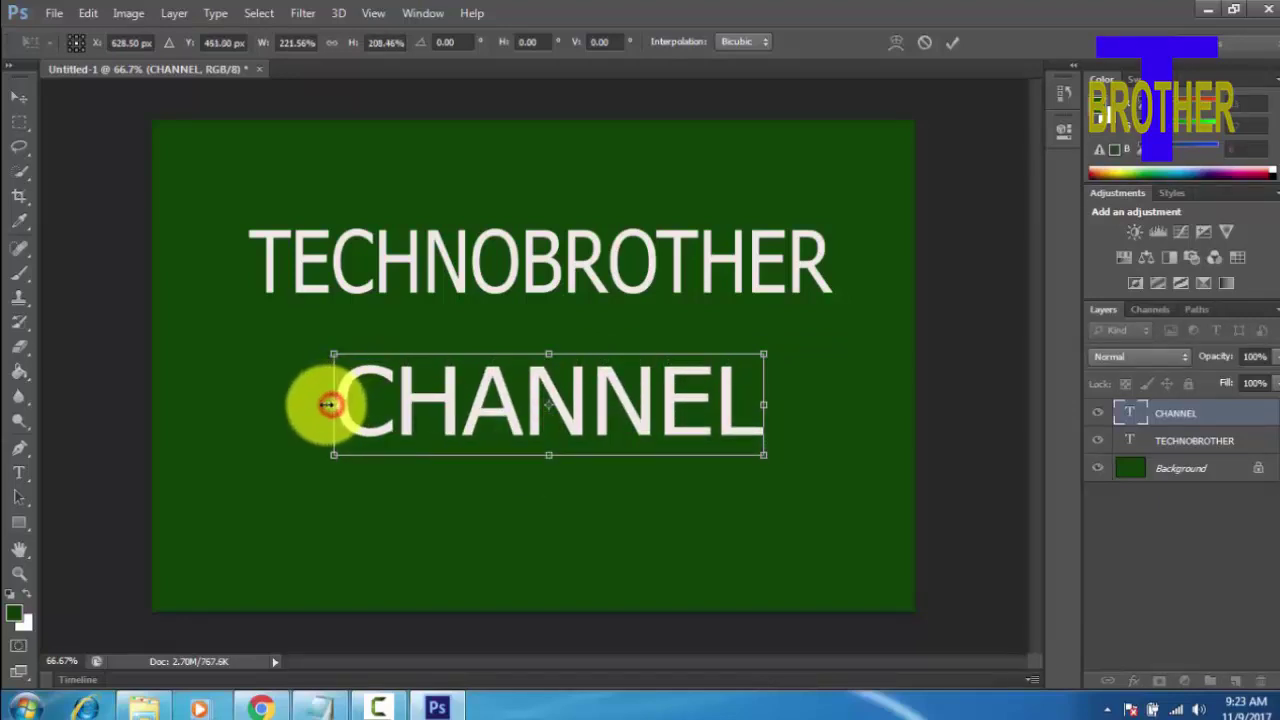
drag(328, 402, 311, 406)
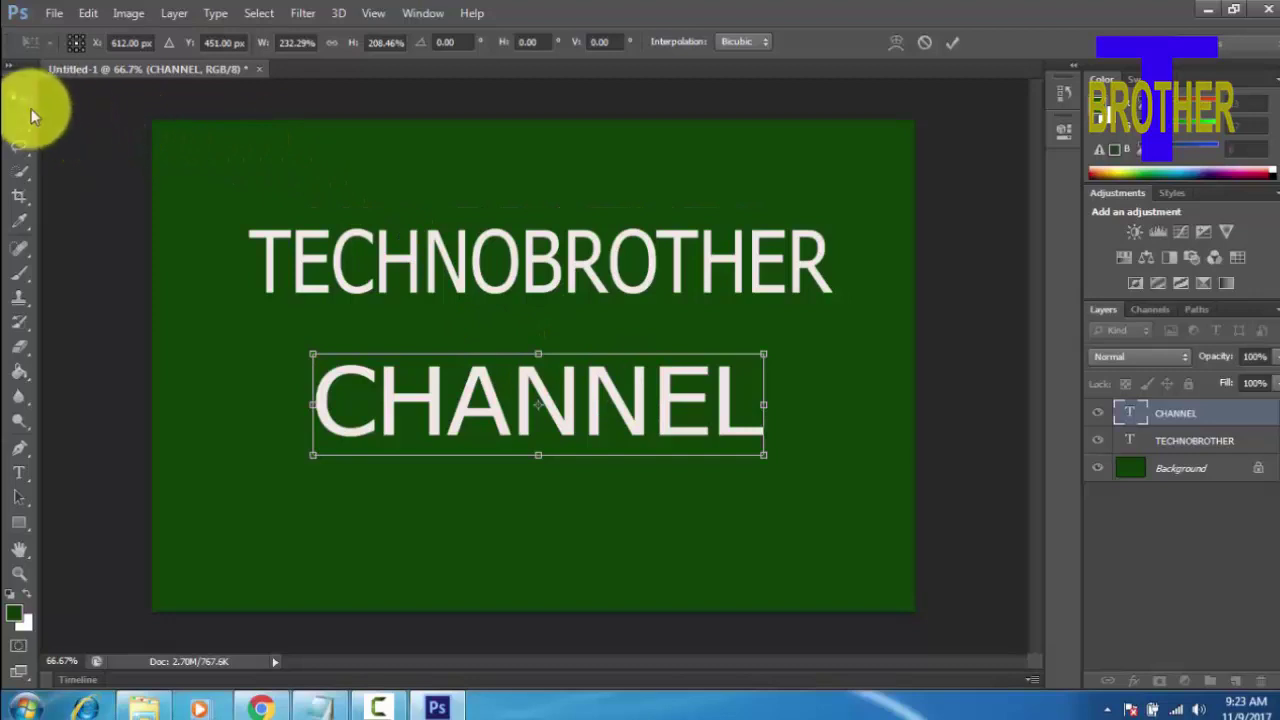
click(21, 101)
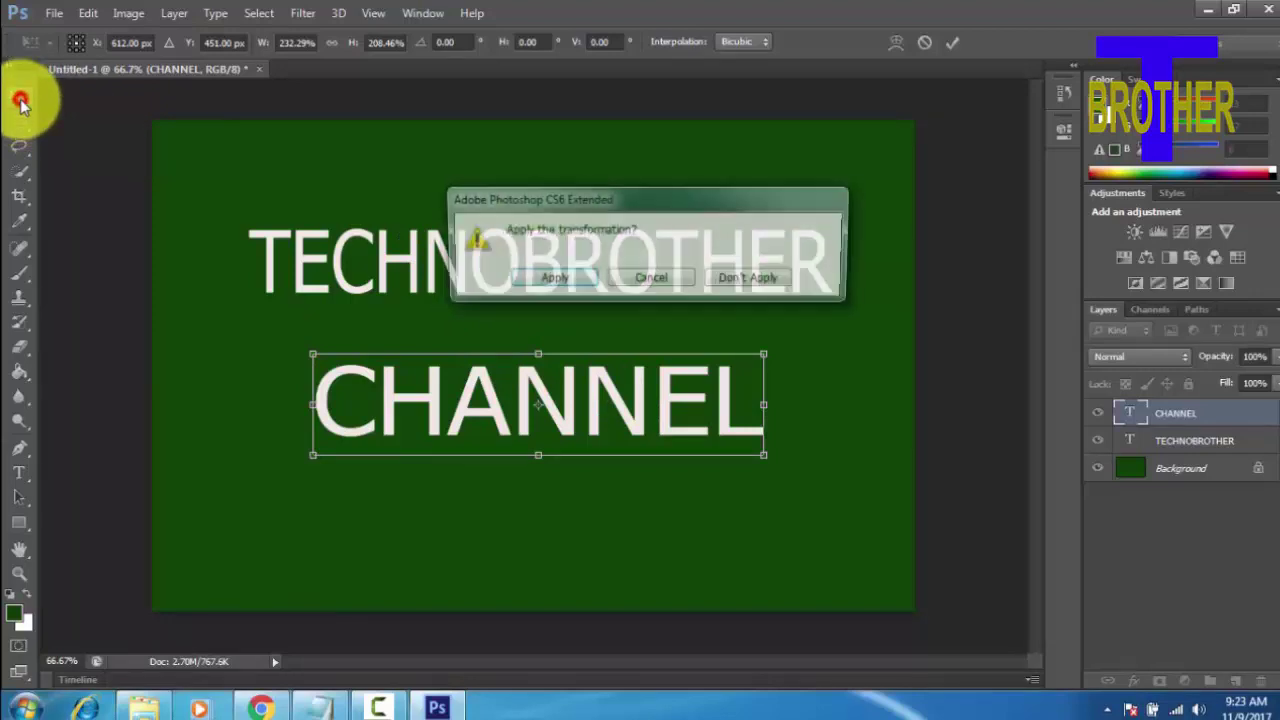
click(562, 282)
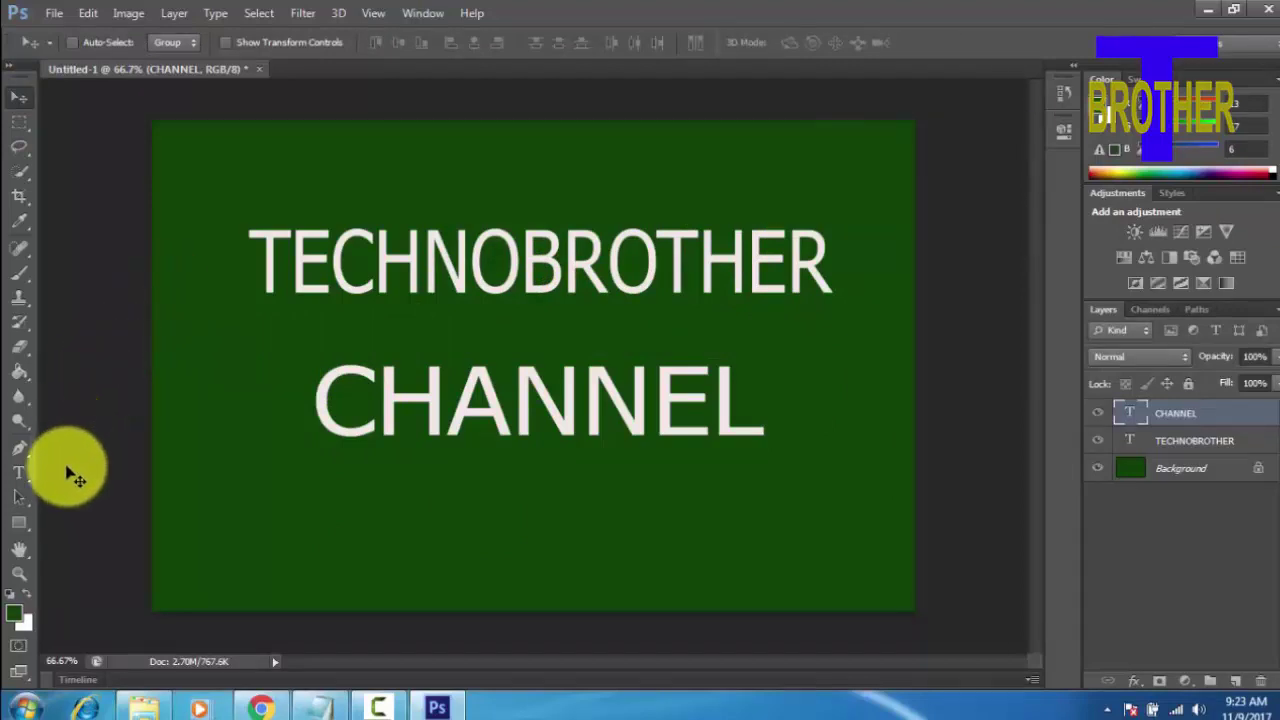
Step: Add two empty text layers, Layer 1 and Layer 2, near TECHNOBROTHER with the Type tool
click(26, 479)
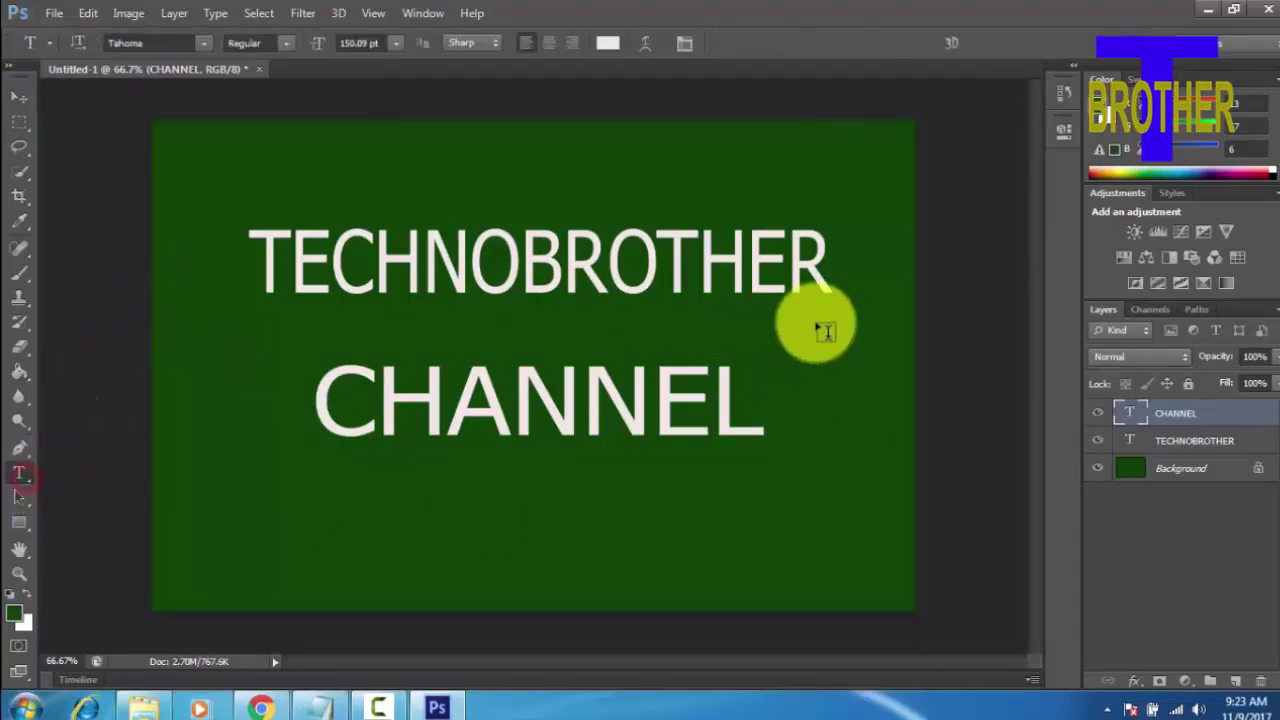
drag(845, 262, 813, 262)
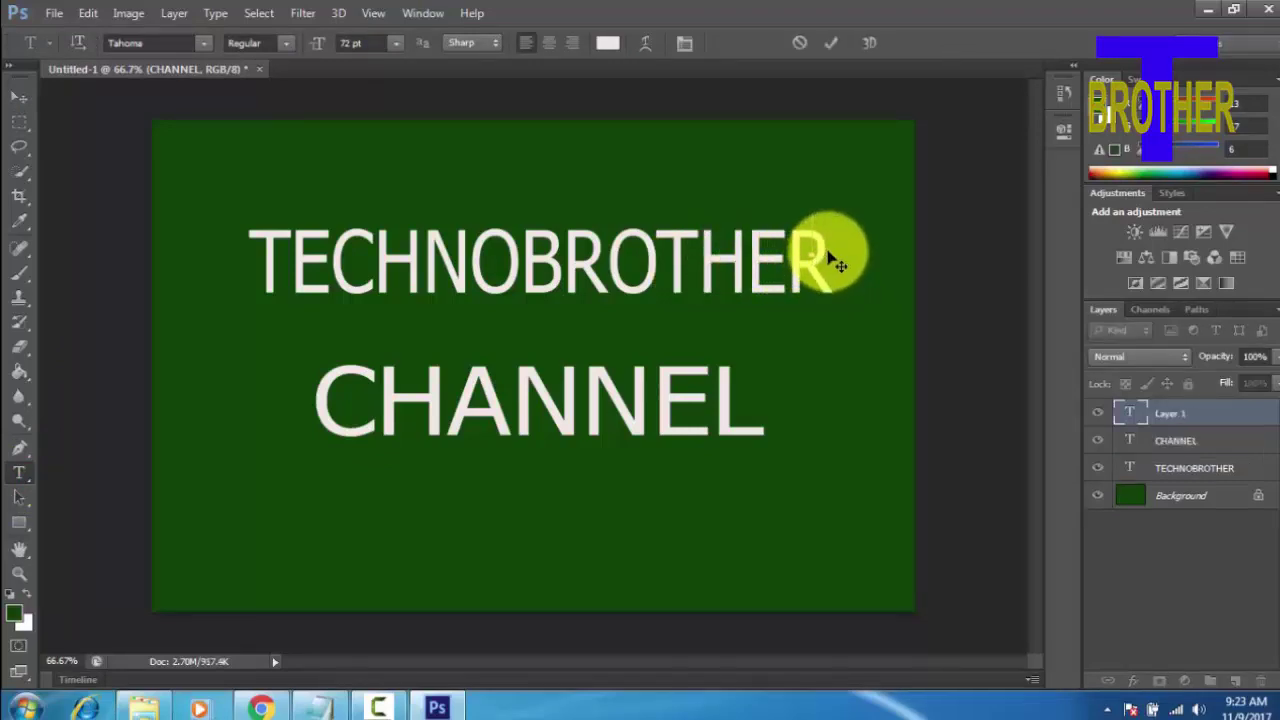
click(829, 259)
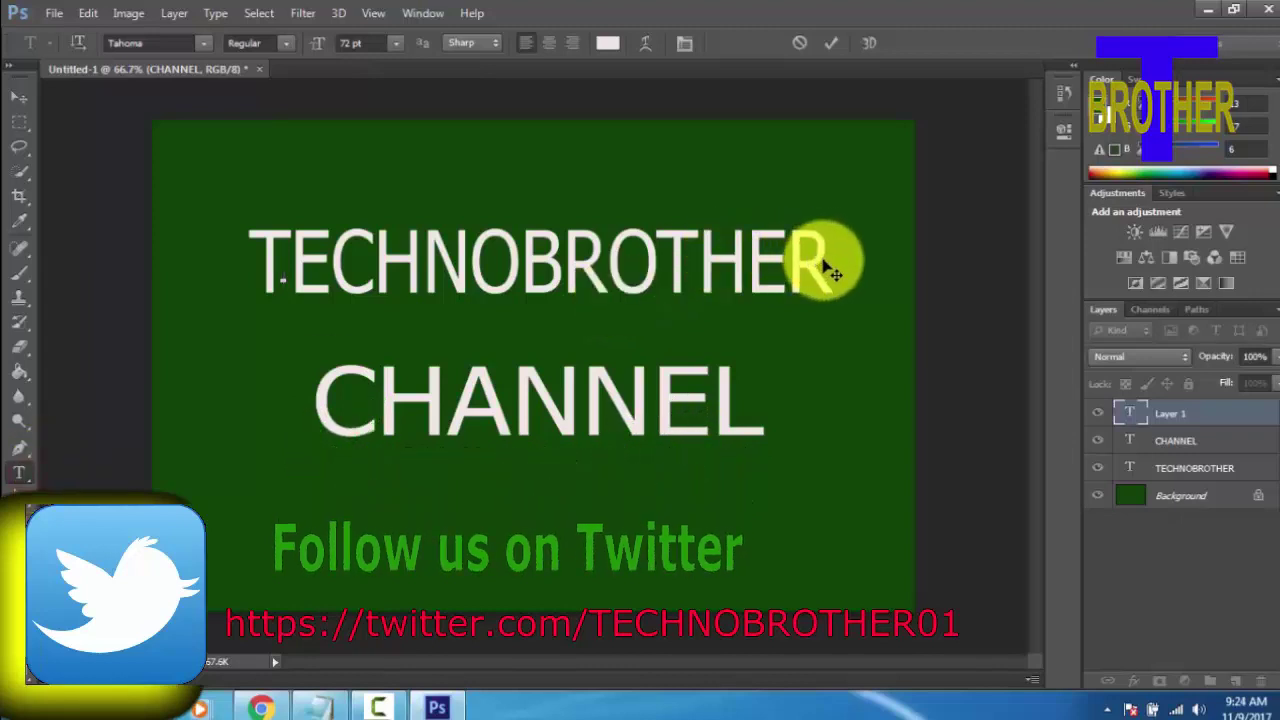
drag(770, 276, 733, 276)
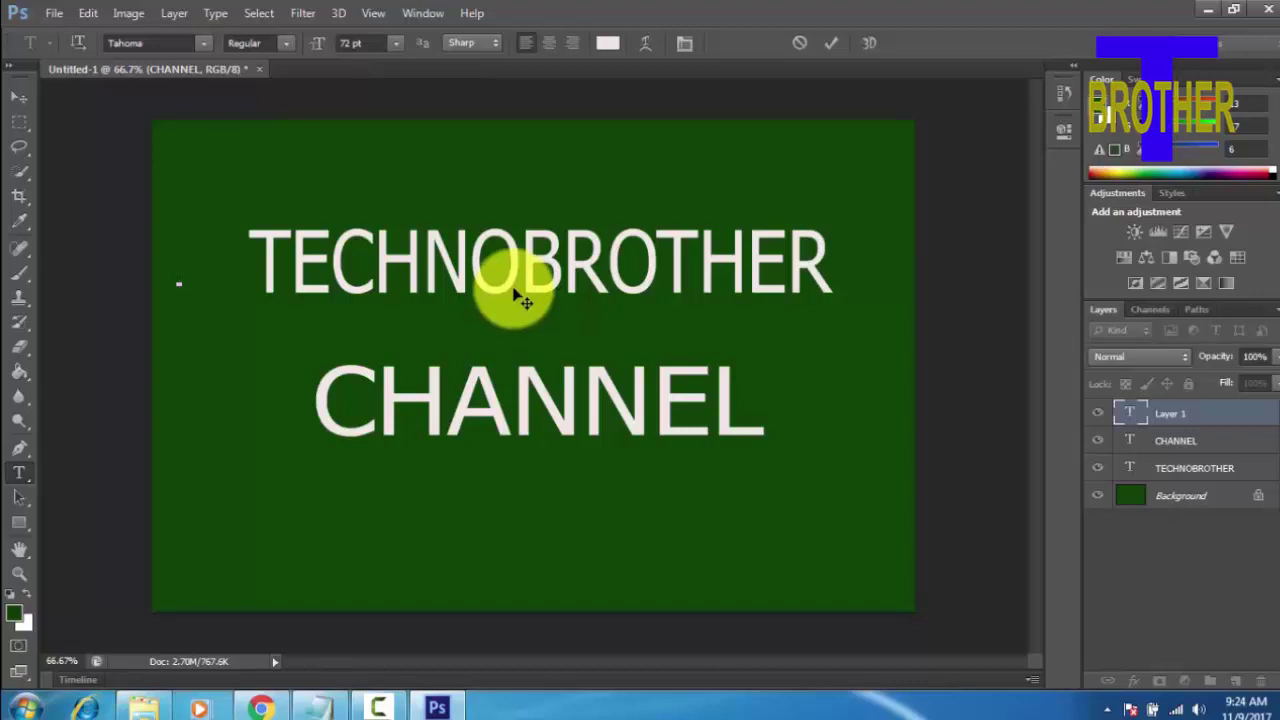
click(20, 100)
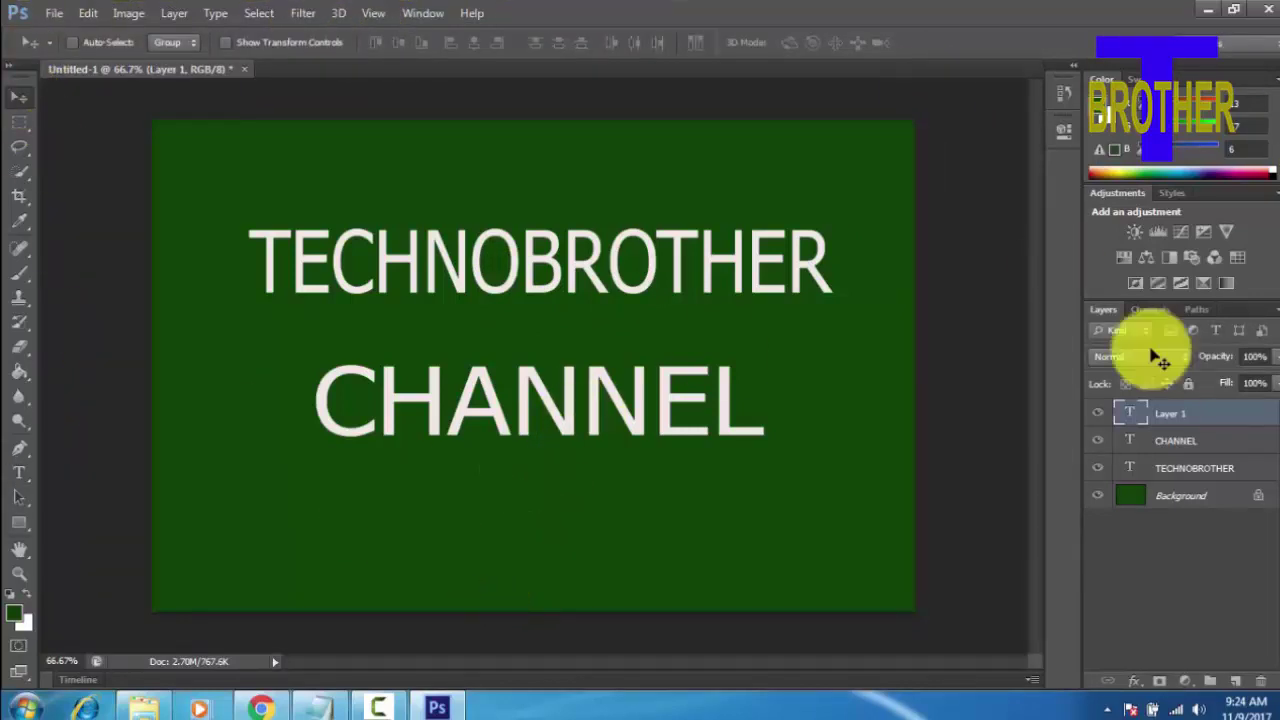
click(27, 480)
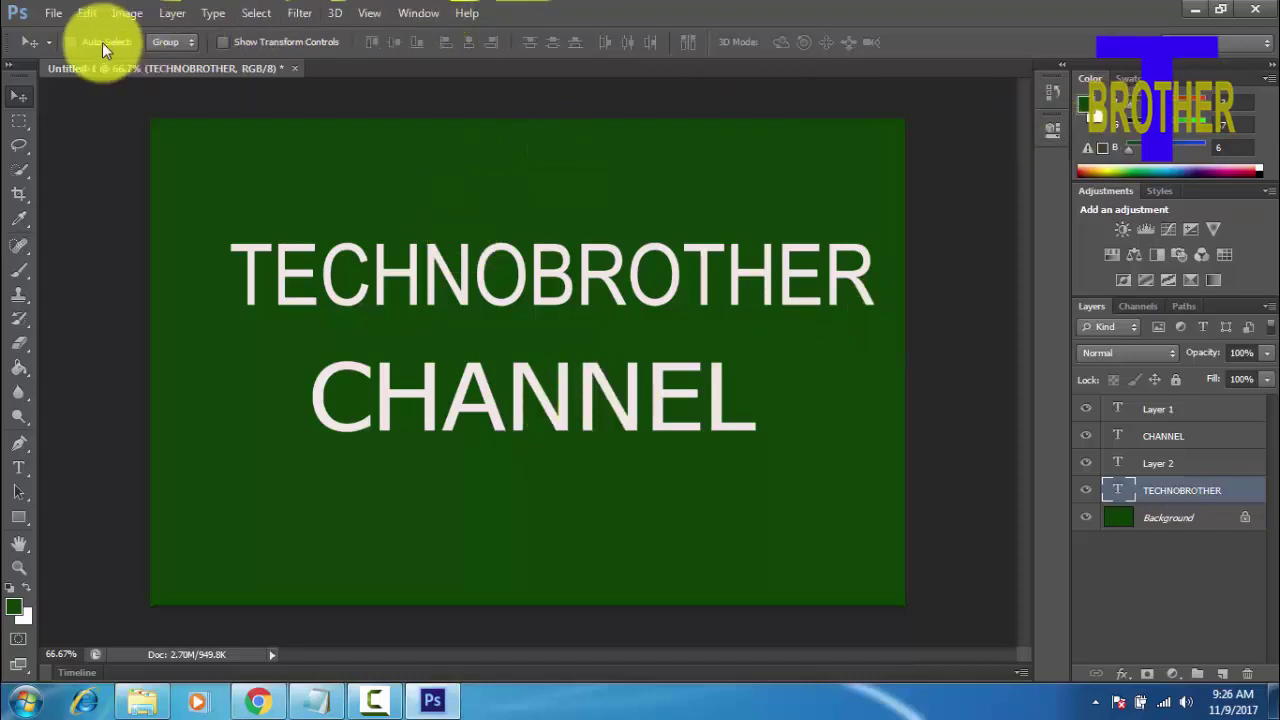
Step: Save the design to the desktop as TECHNO 1 in PNG format, accepting the default PNG options
click(50, 13)
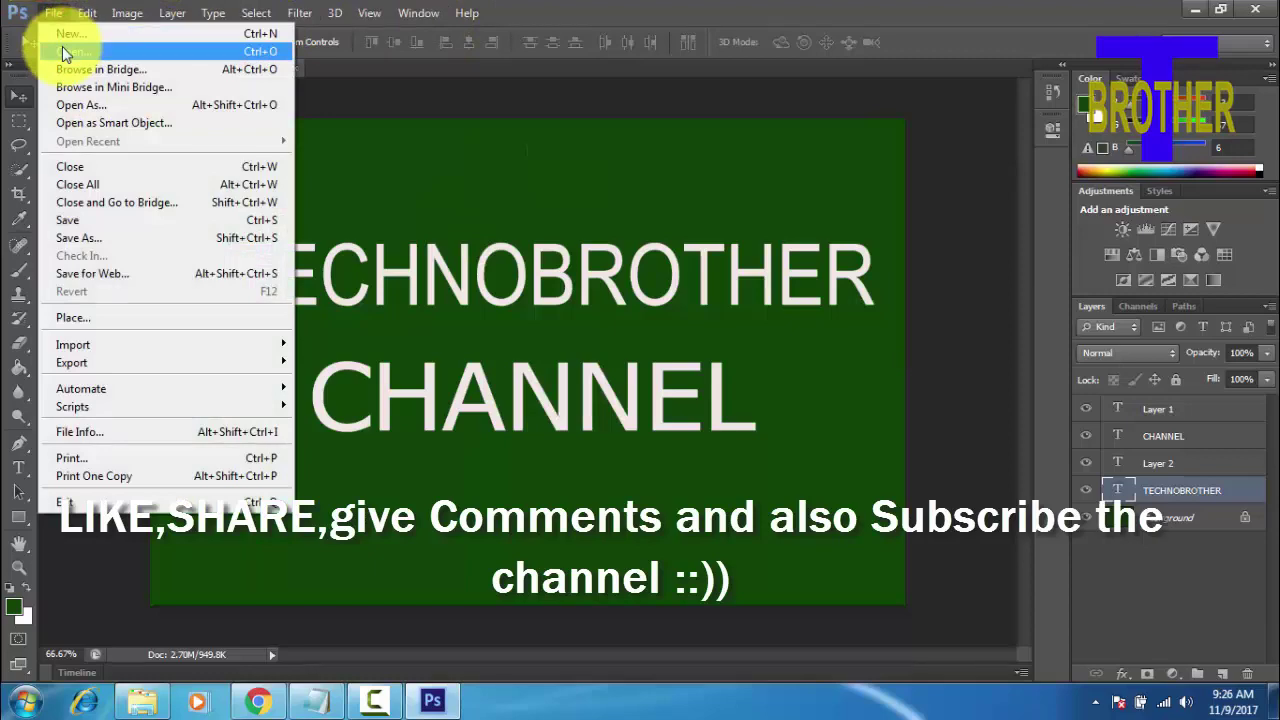
click(87, 224)
text(TECHNO)
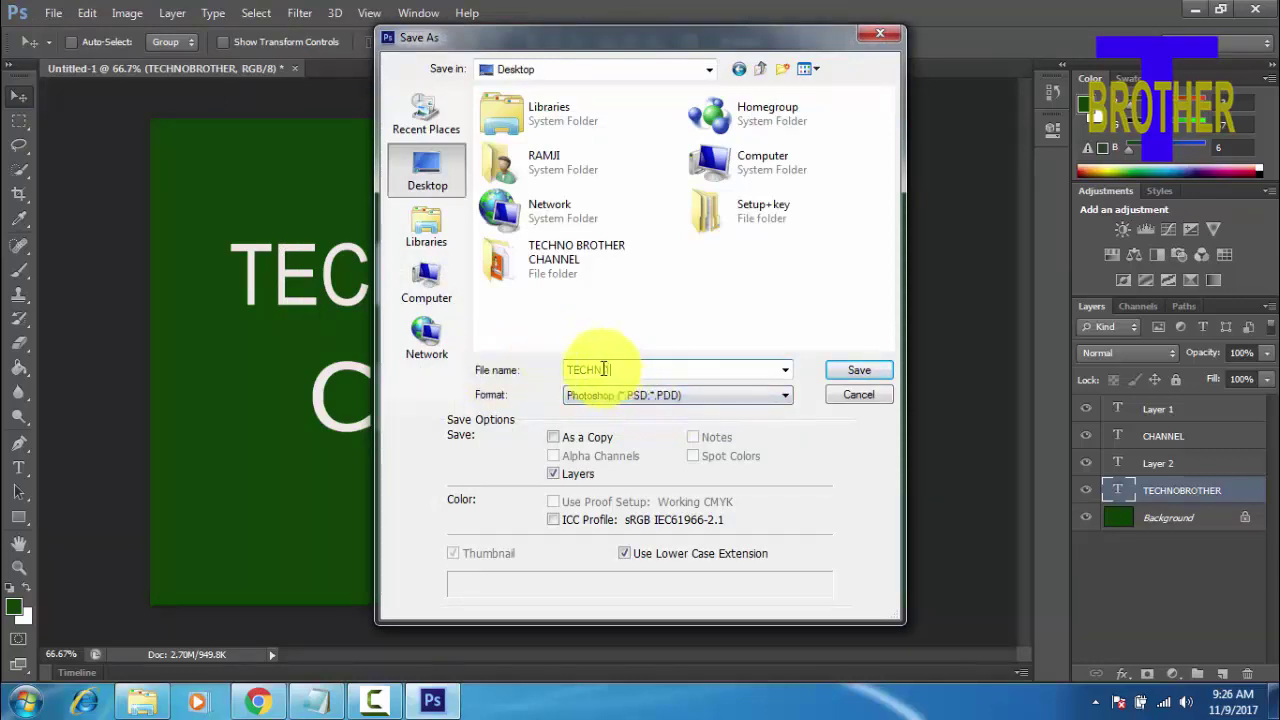
click(603, 369)
text(1)
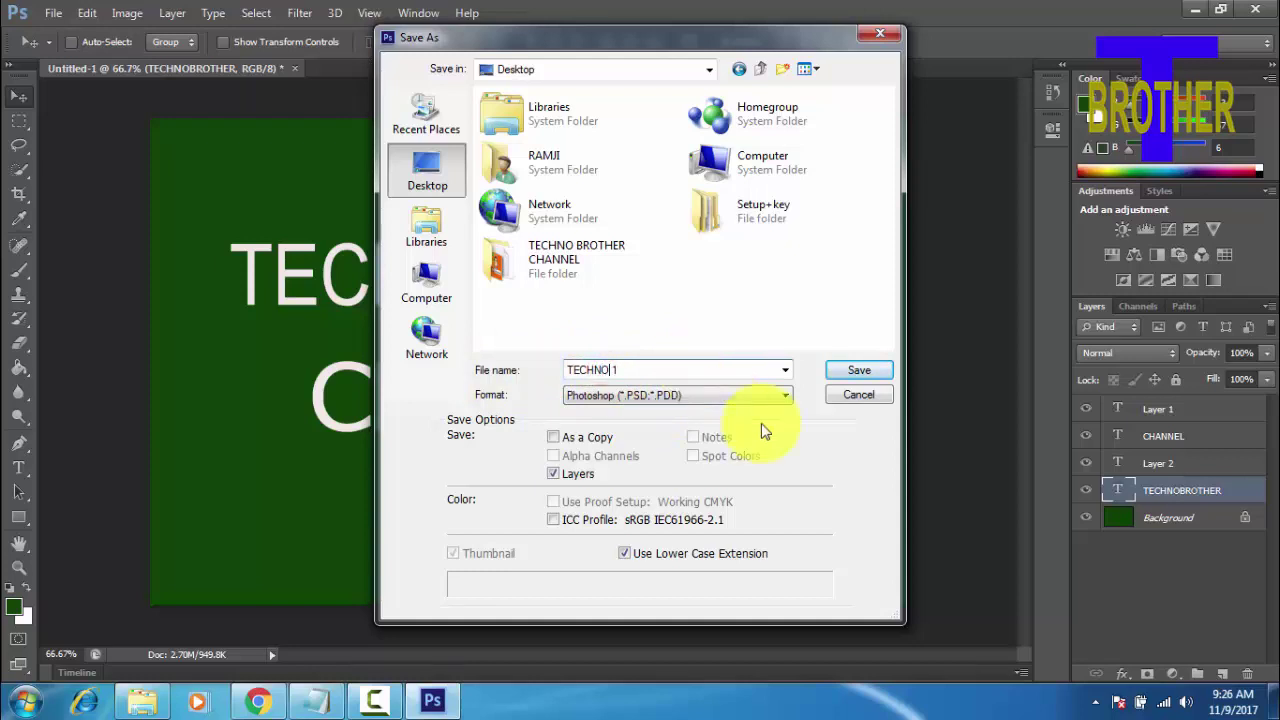
click(781, 398)
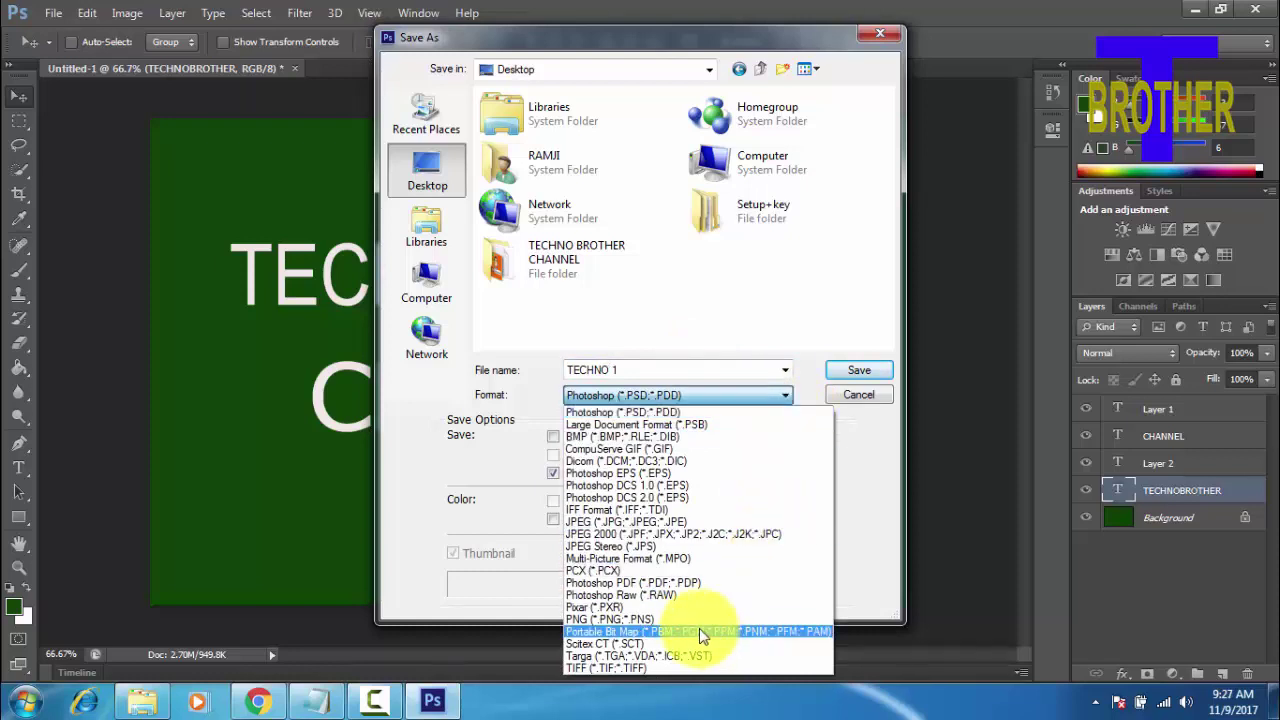
click(688, 619)
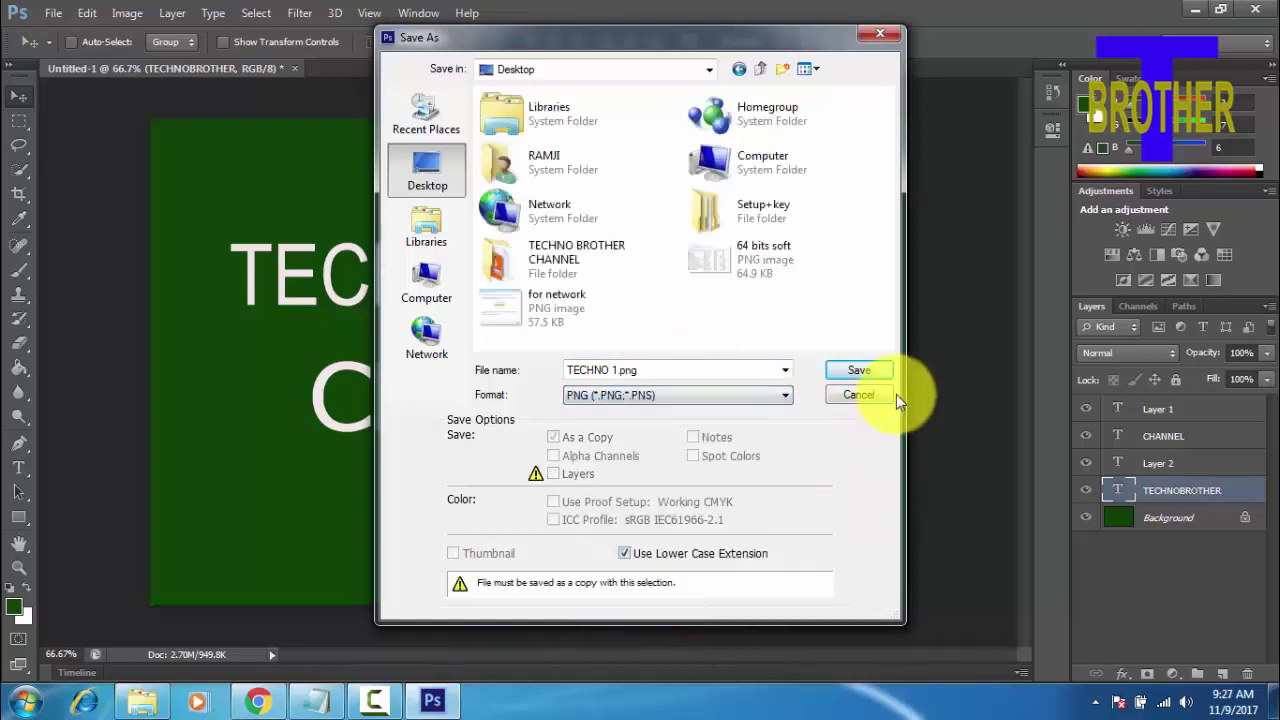
click(870, 374)
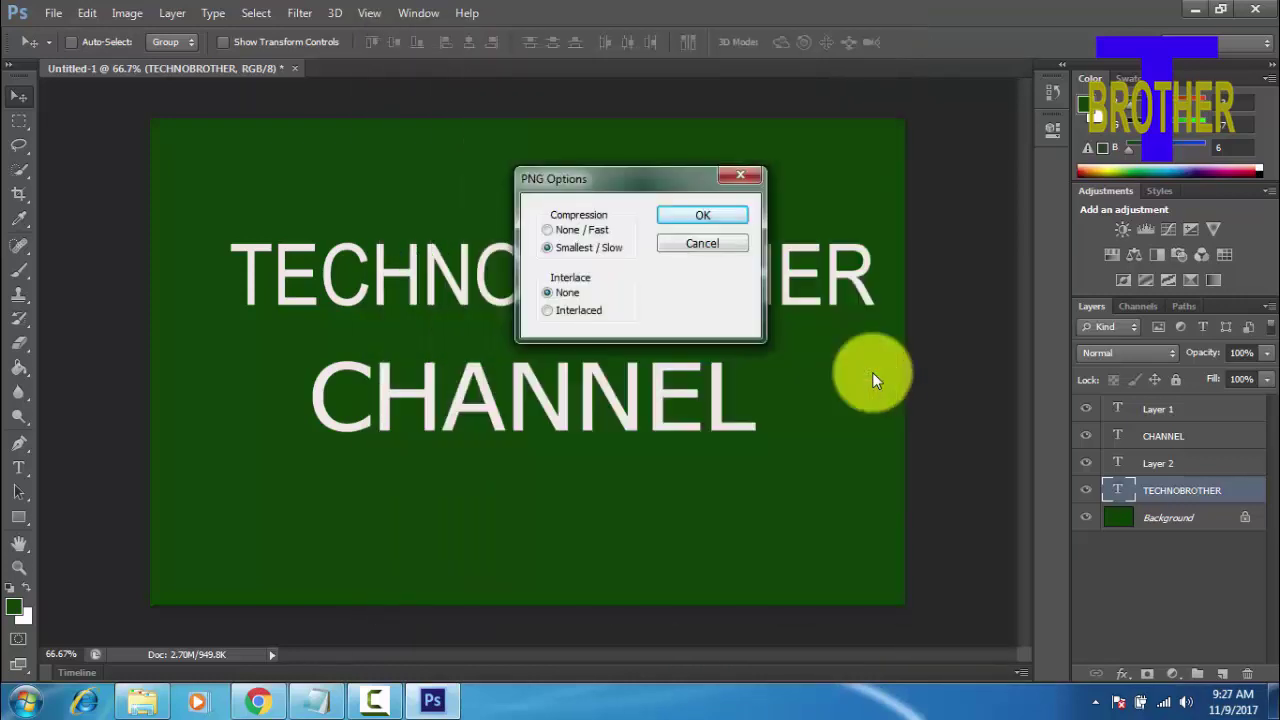
click(720, 217)
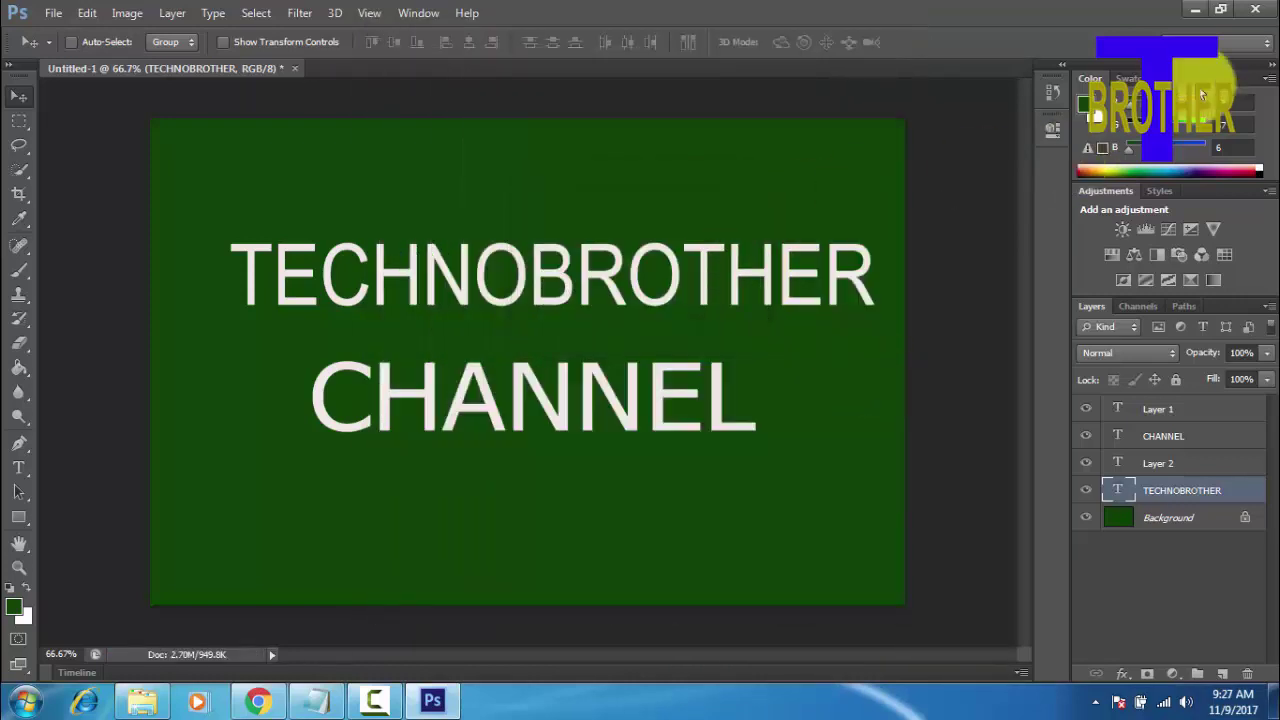
Step: Set the TECHNO 1 image on the desktop as the Windows desktop background
click(1191, 12)
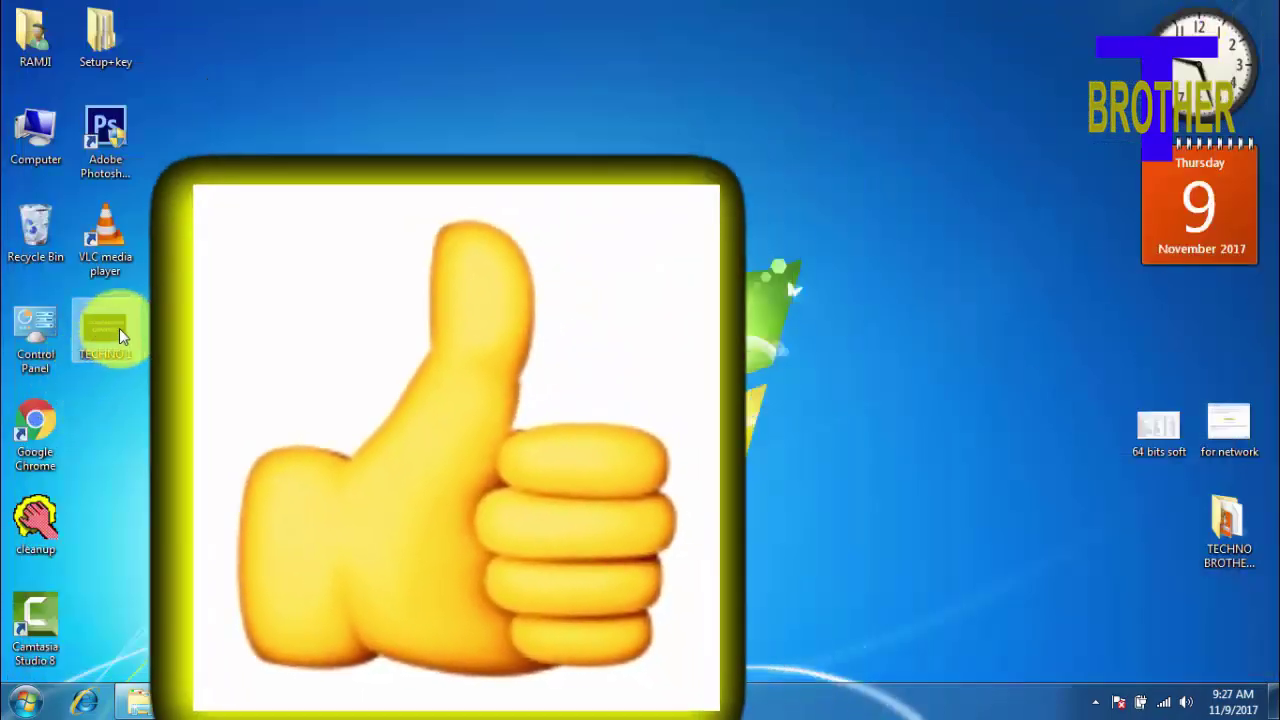
right_click(118, 330)
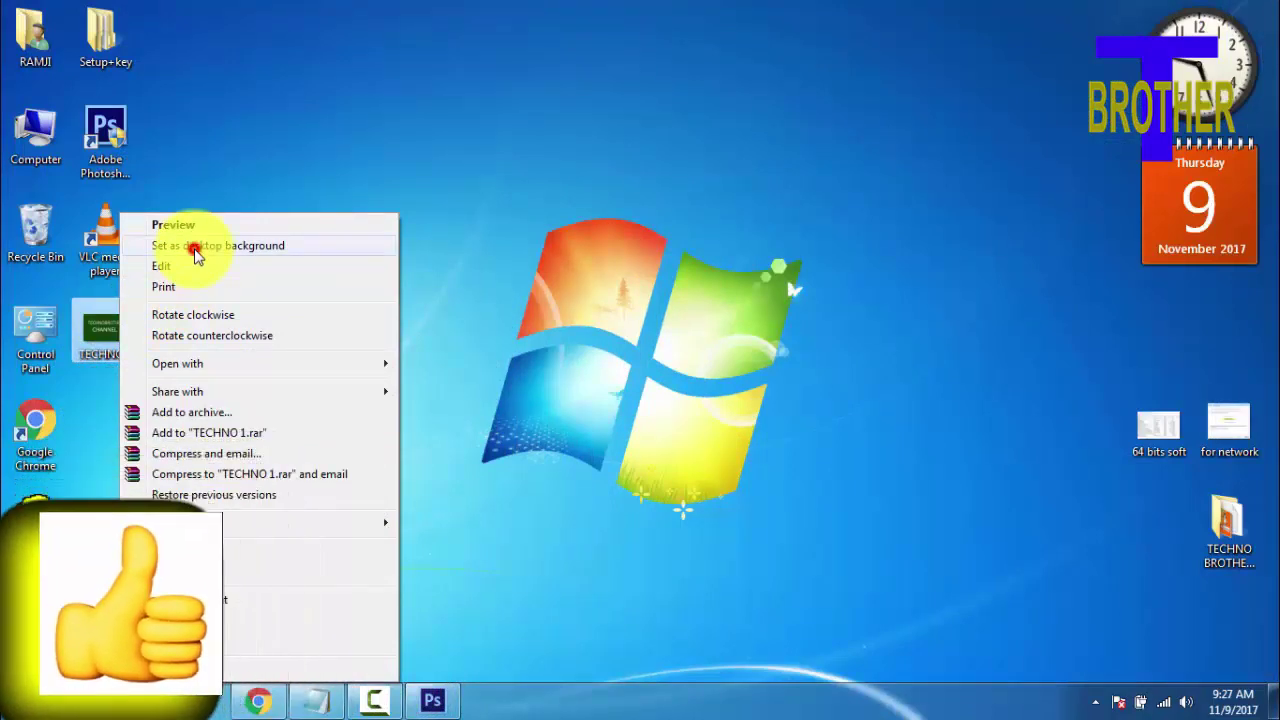
click(196, 247)
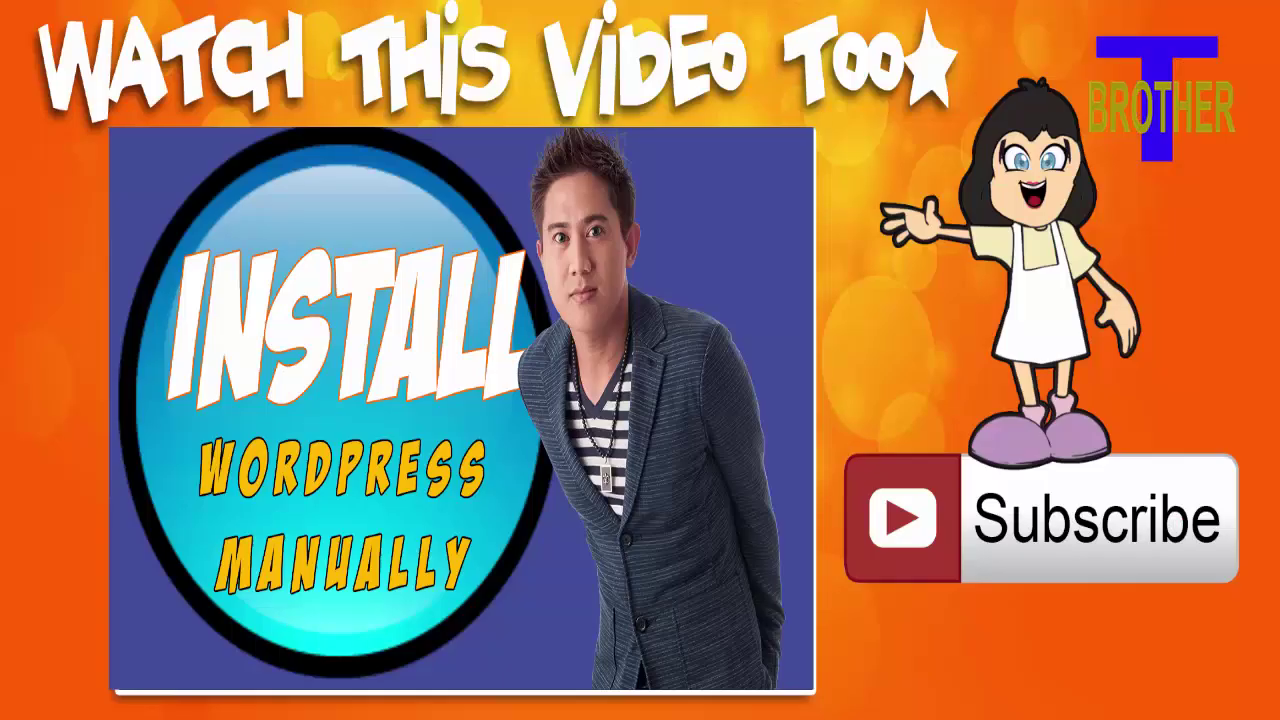